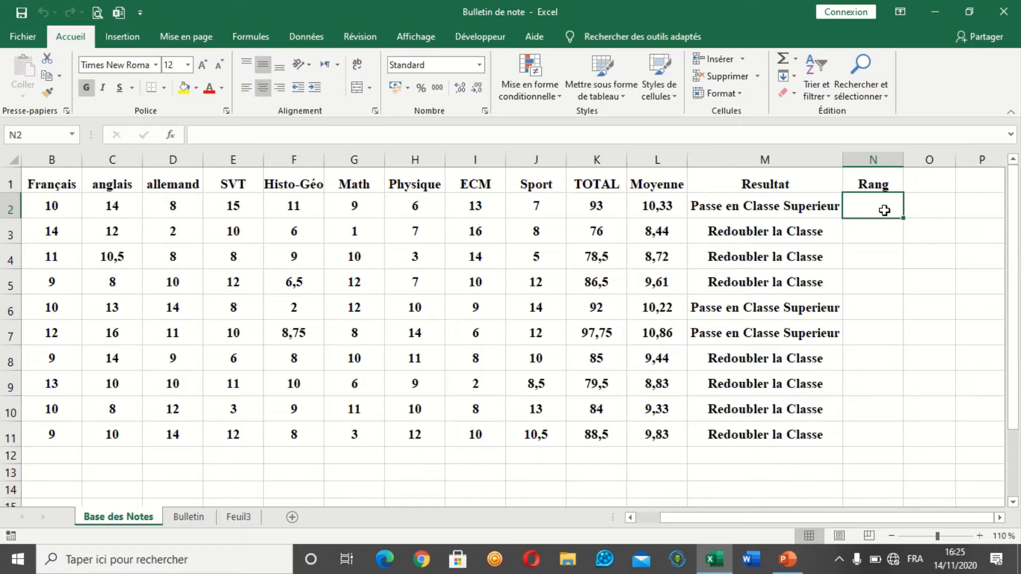
Step: Start a RANG formula in N2 that ranks the average in L2 against the range L2:L11
text(=)
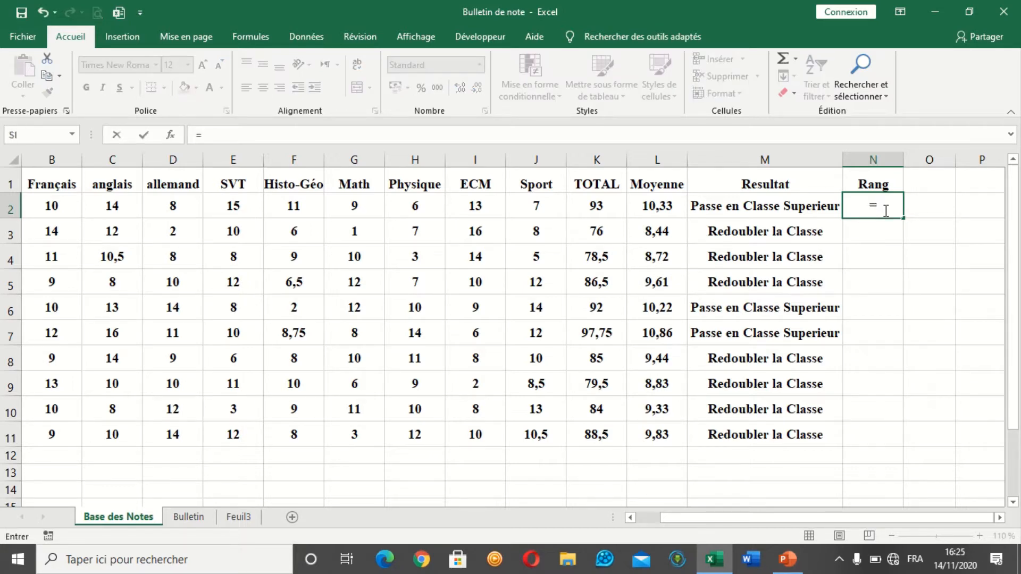
text(ran)
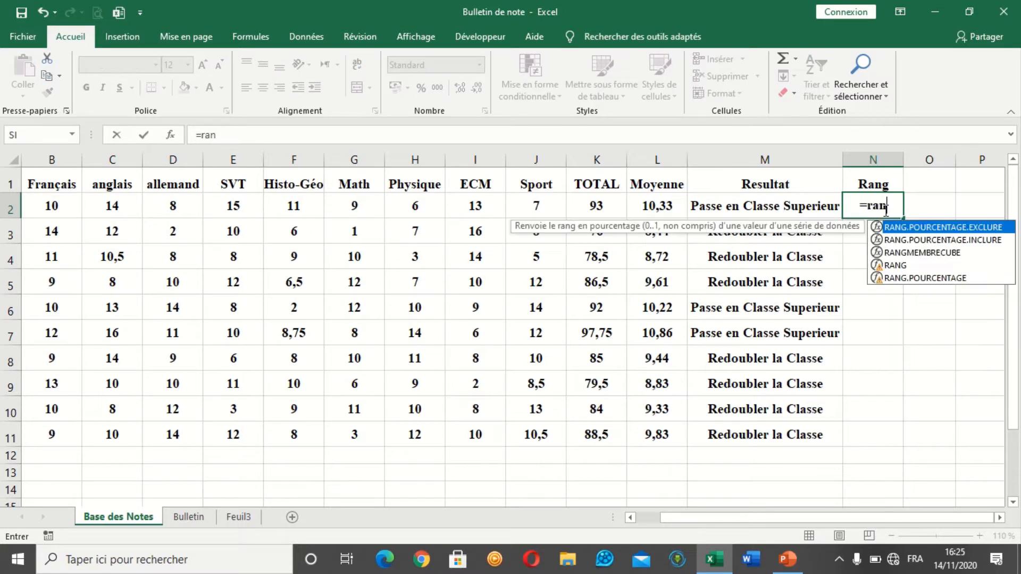
double_click(895, 264)
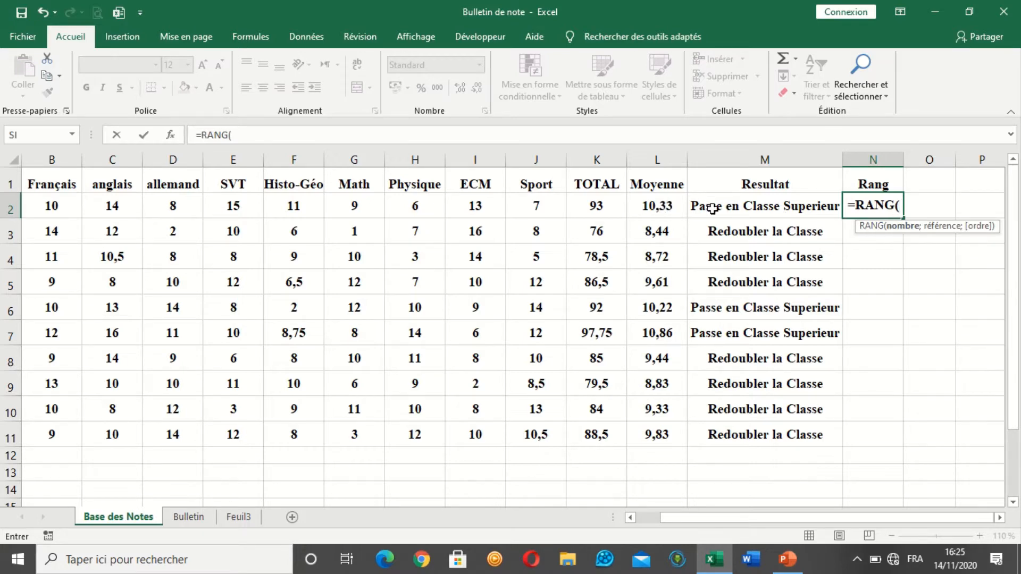
click(661, 205)
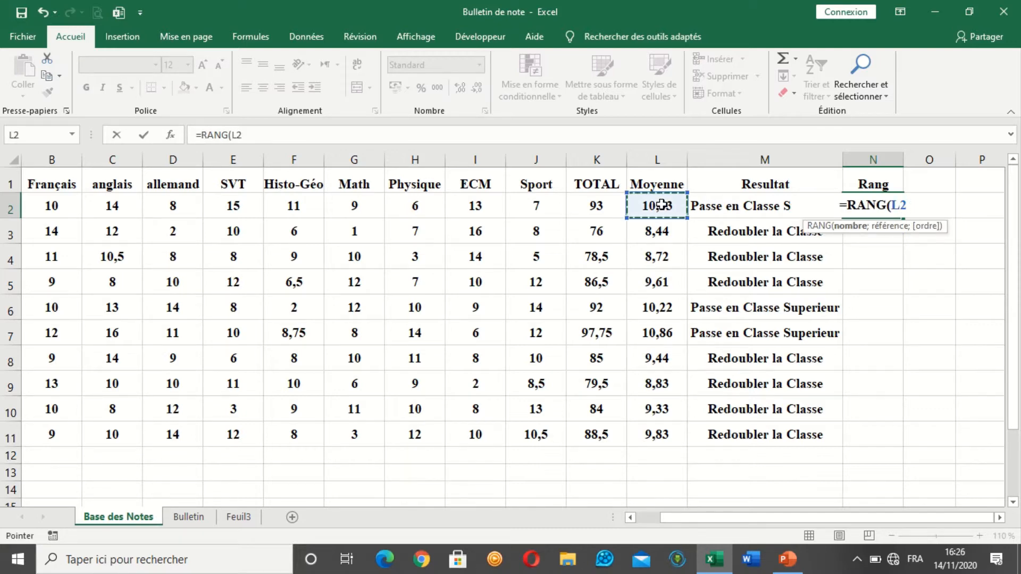
text(;)
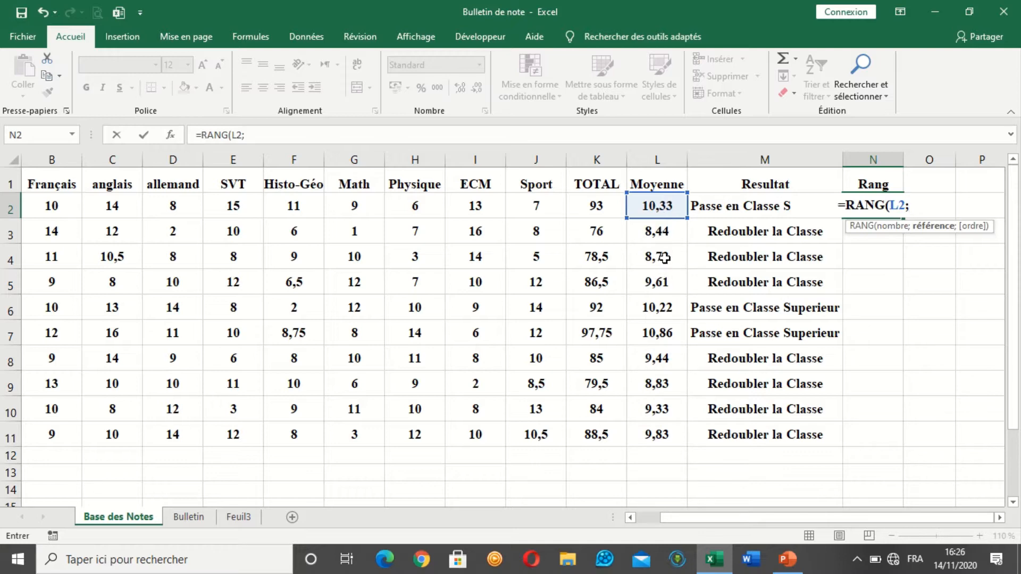
click(657, 201)
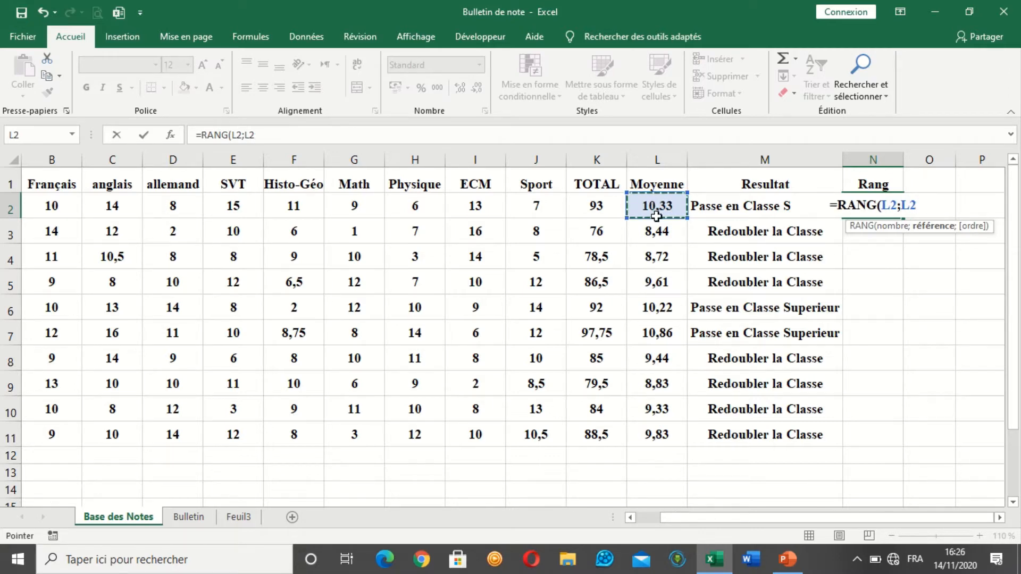
drag(657, 216, 639, 434)
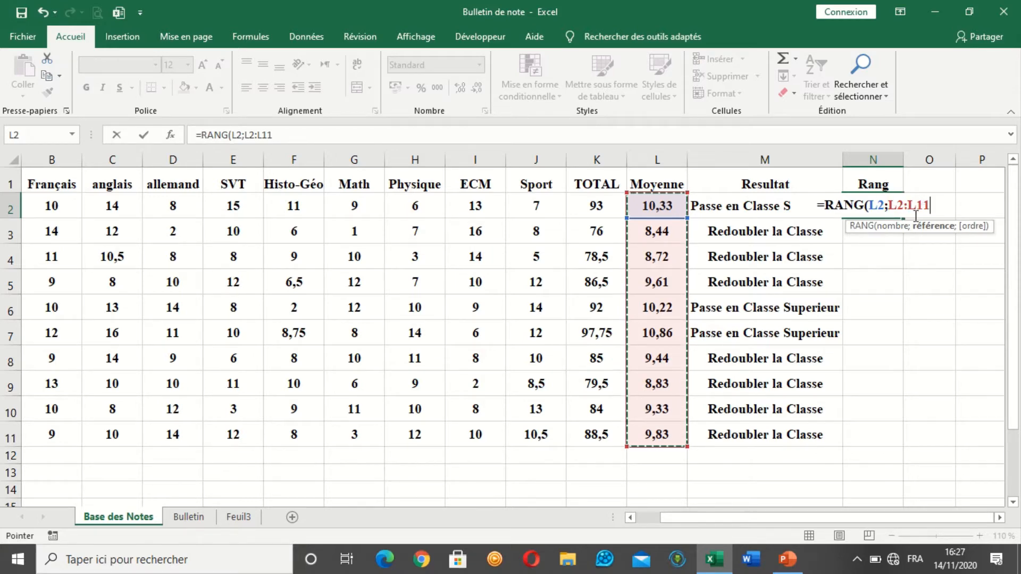
Step: Make the formula's reference range absolute as $L$2:$L$11
click(891, 209)
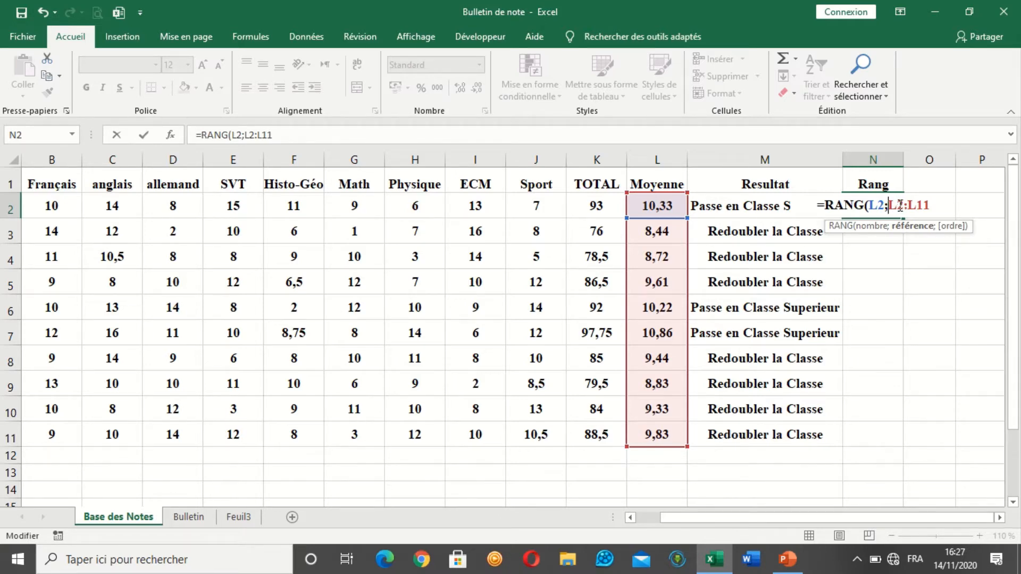
click(910, 205)
text($)
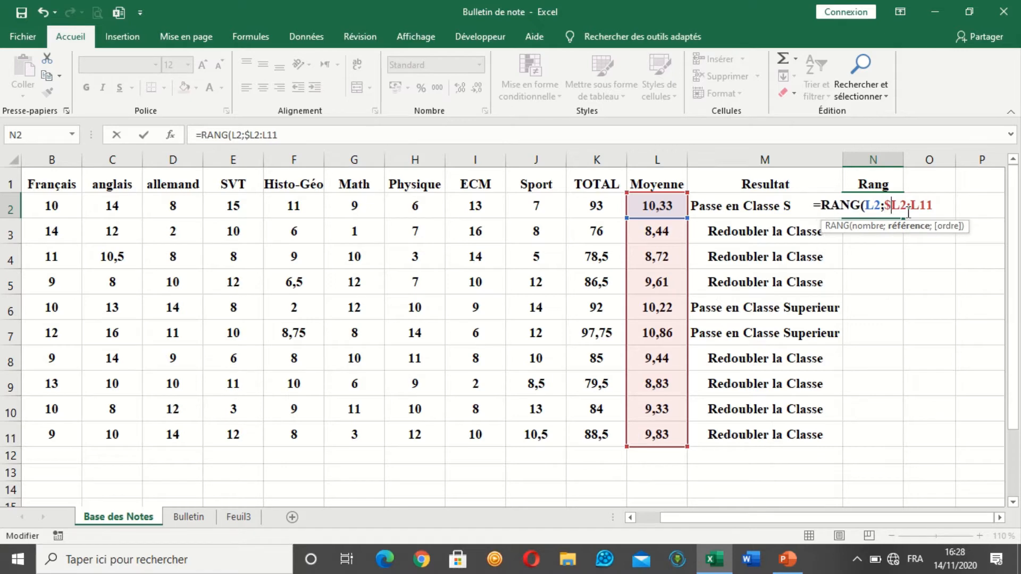
click(901, 206)
text($)
click(923, 210)
text($)
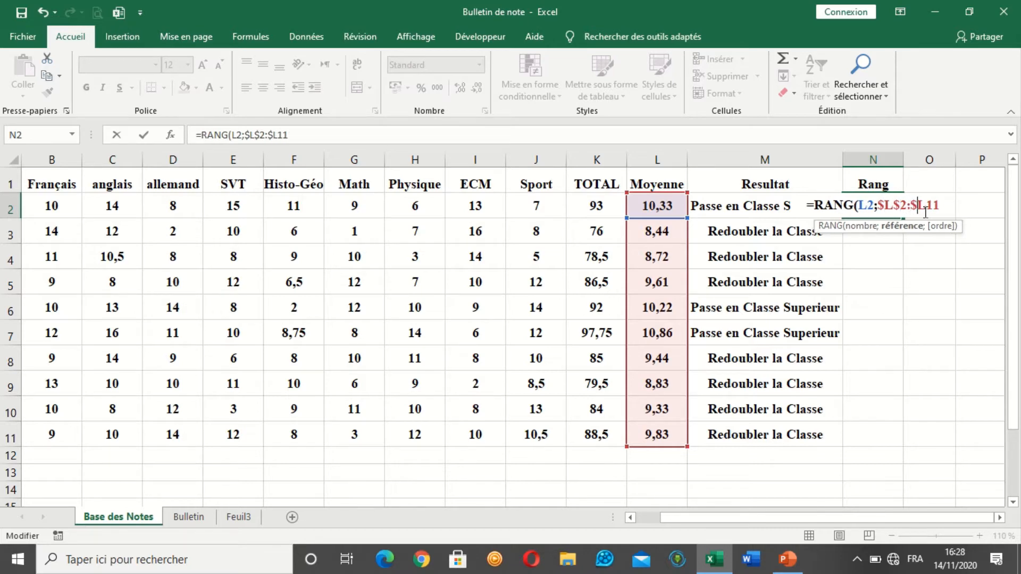
click(926, 212)
text($)
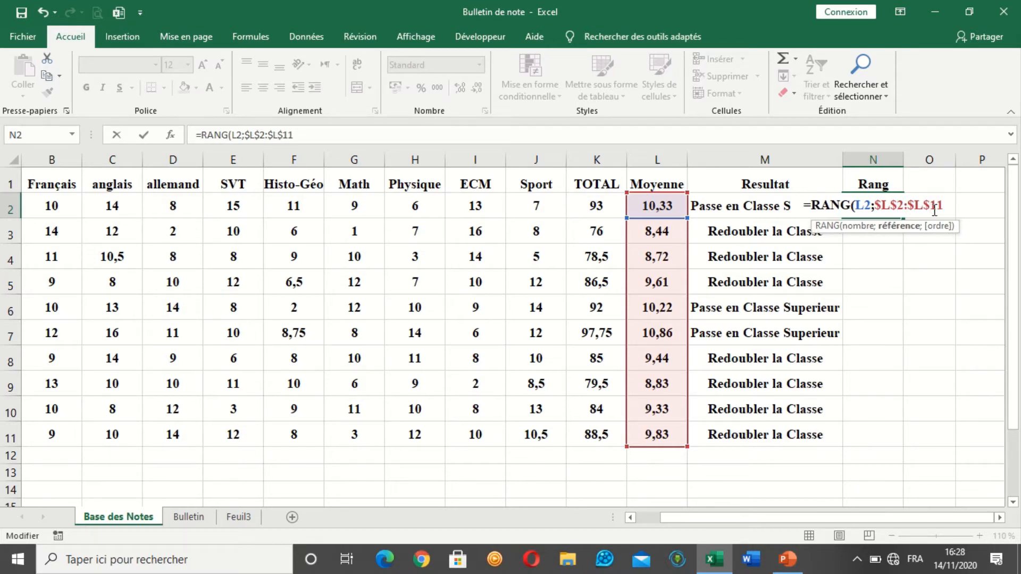
Step: Complete the RANG formula with descending order (0) and copy it down the Rang column to row 11
click(945, 206)
drag(876, 205, 942, 208)
click(943, 207)
text(;)
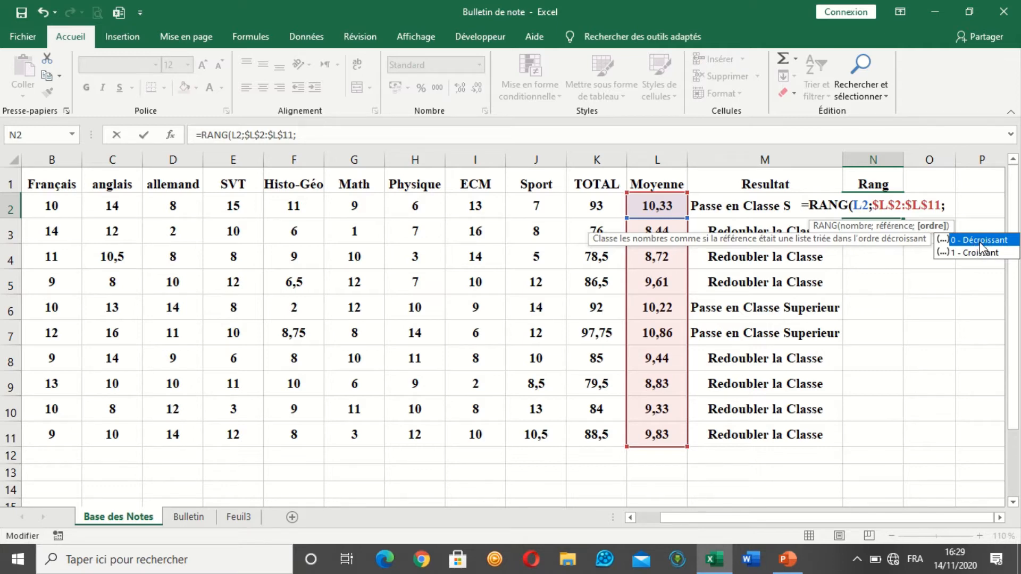
double_click(980, 240)
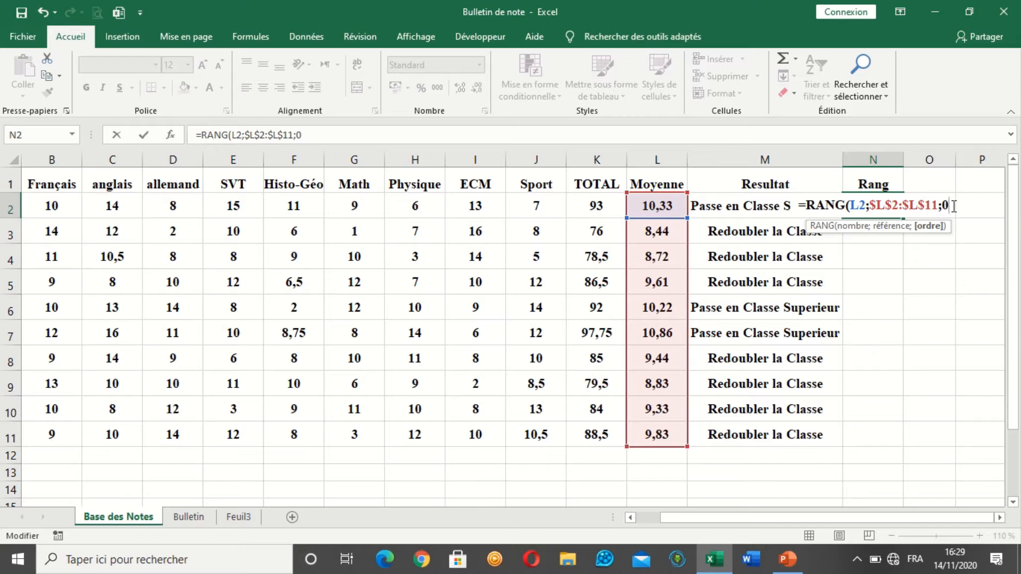
text())
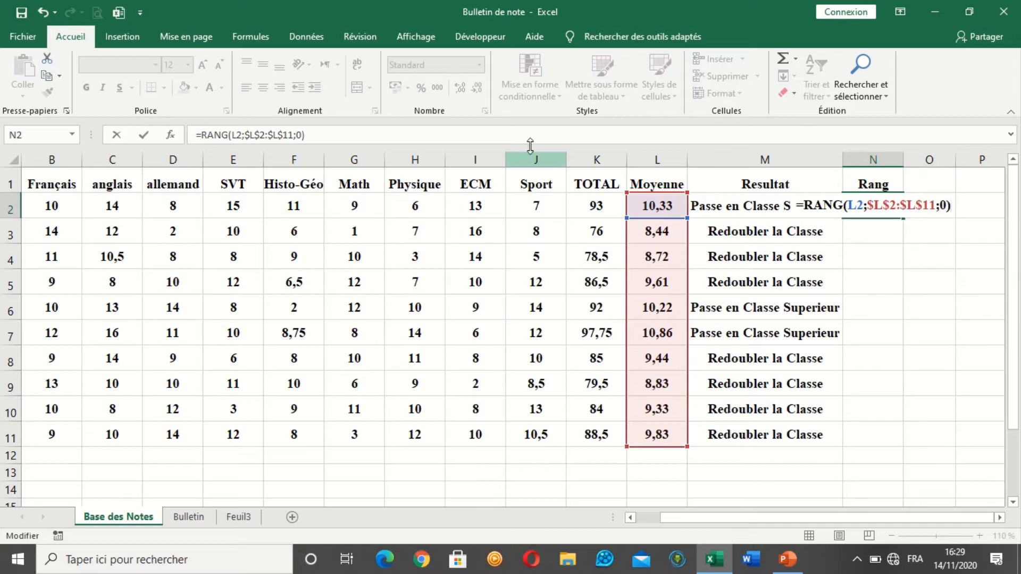
click(144, 135)
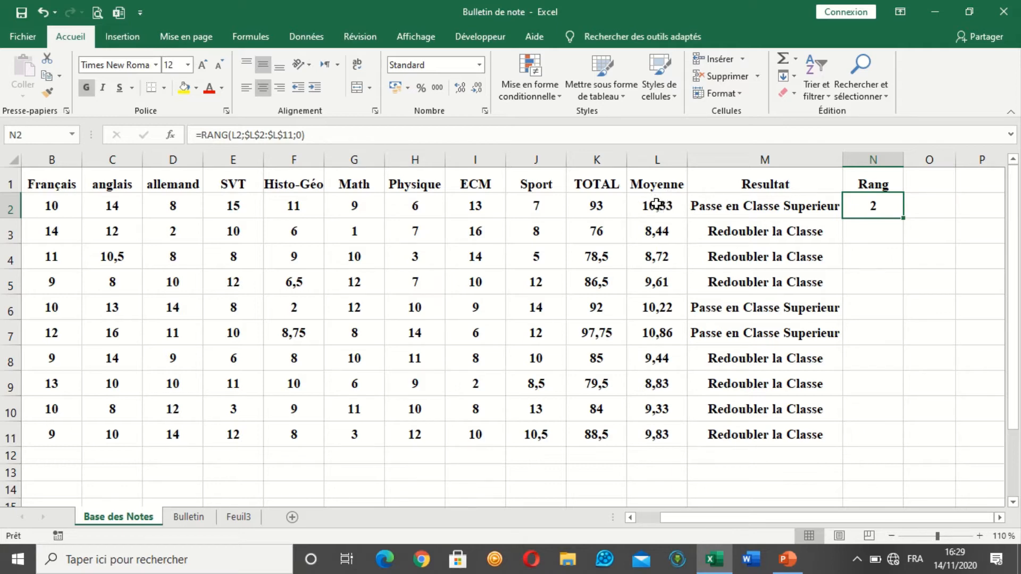
double_click(905, 219)
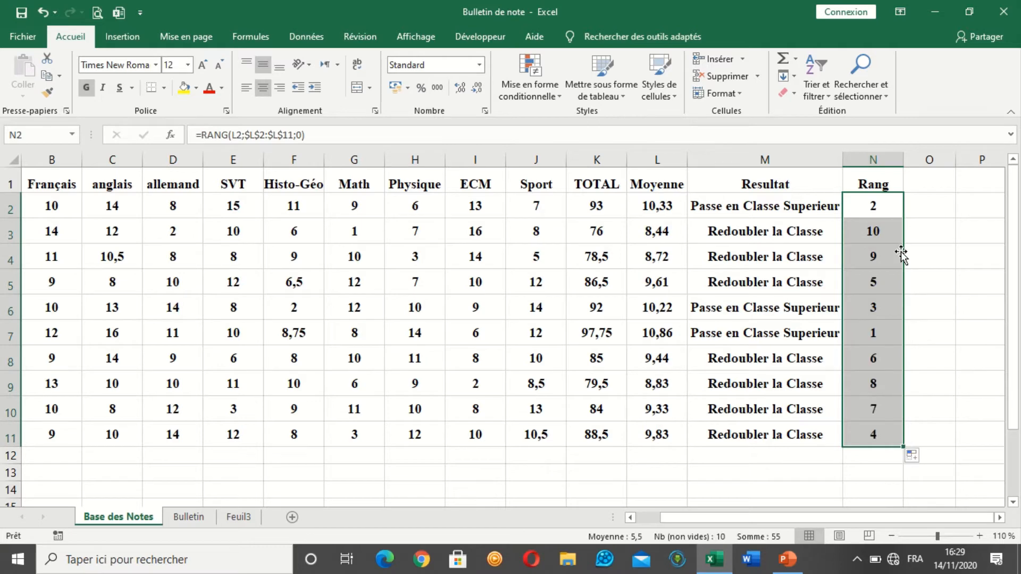
Step: Check the copied rank formulas and their results in the Rang column
click(894, 237)
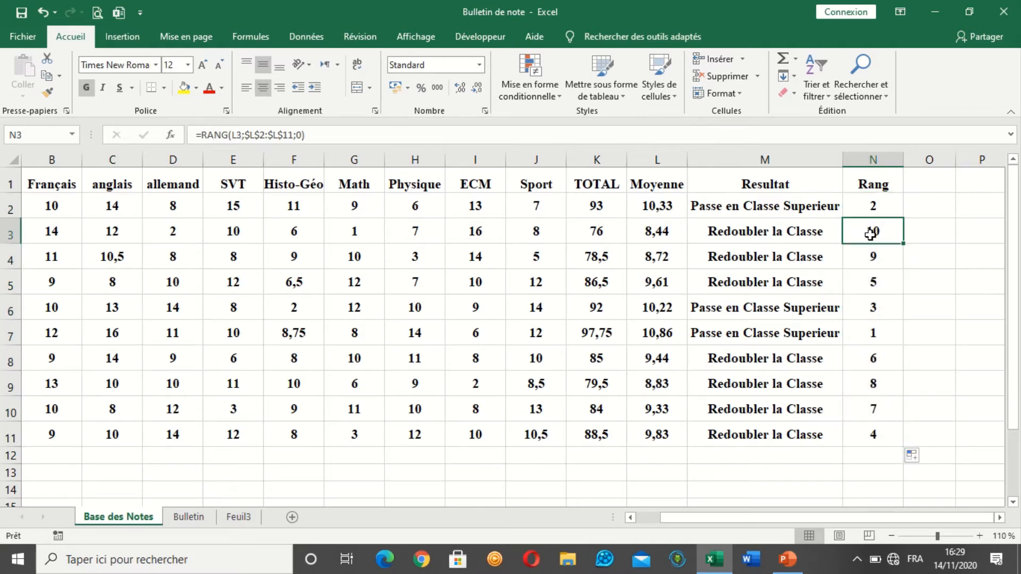
click(881, 258)
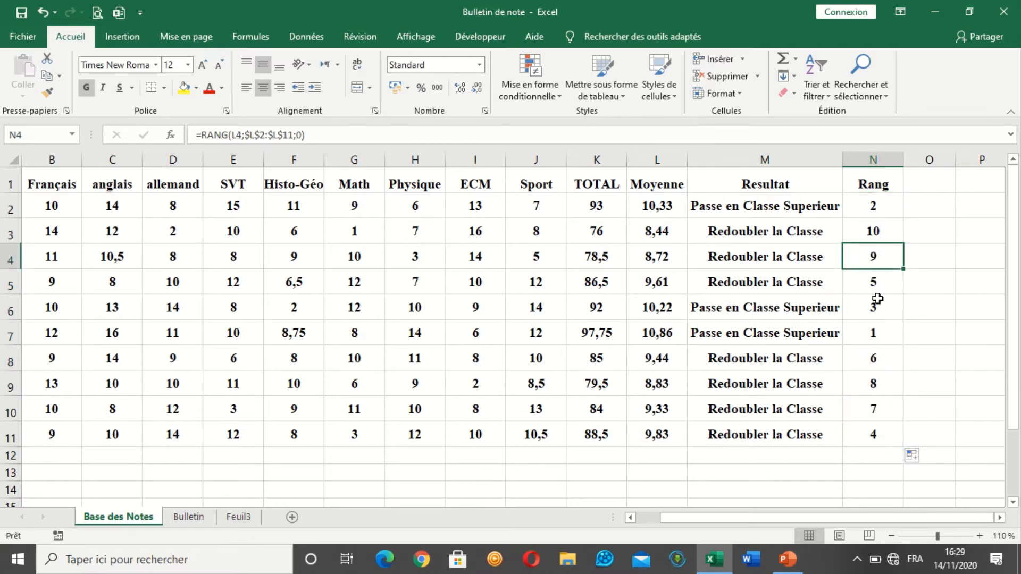
click(875, 339)
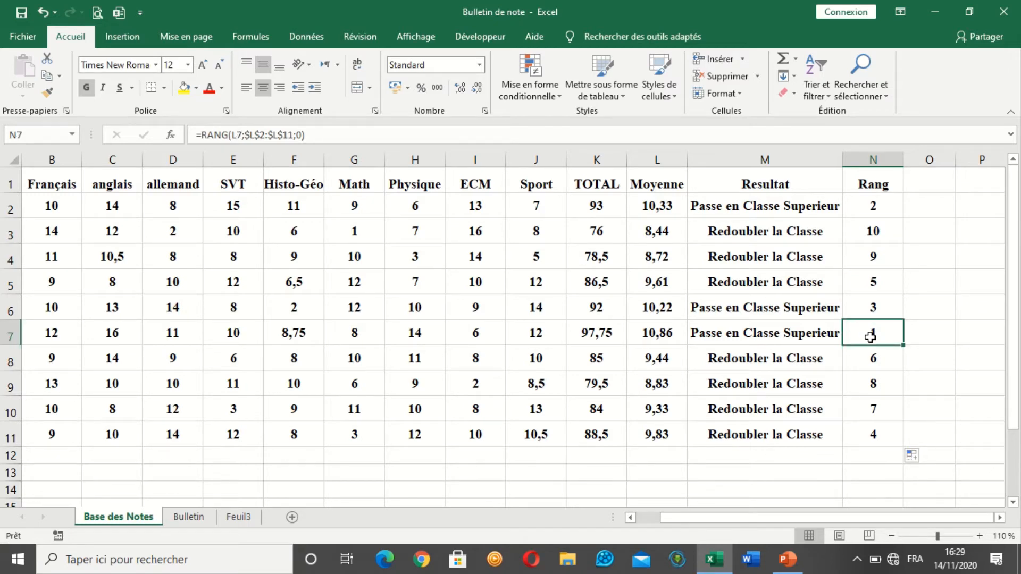
drag(872, 208, 859, 426)
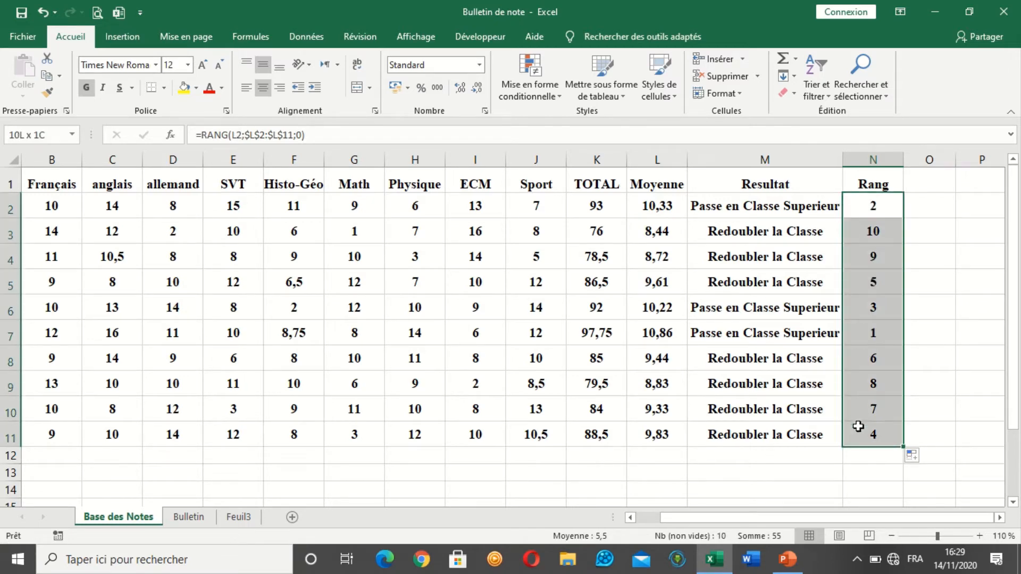
click(886, 207)
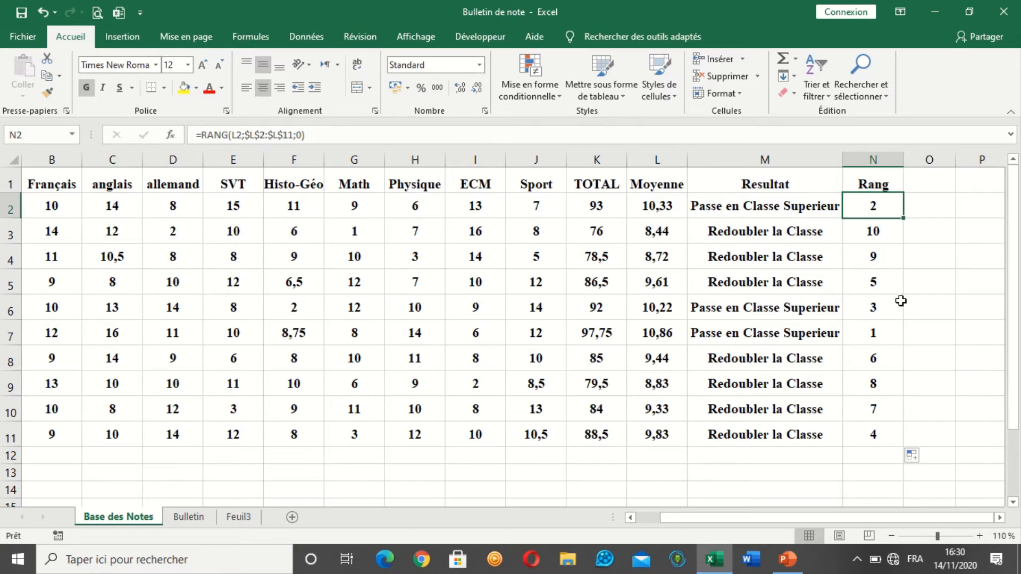
click(889, 336)
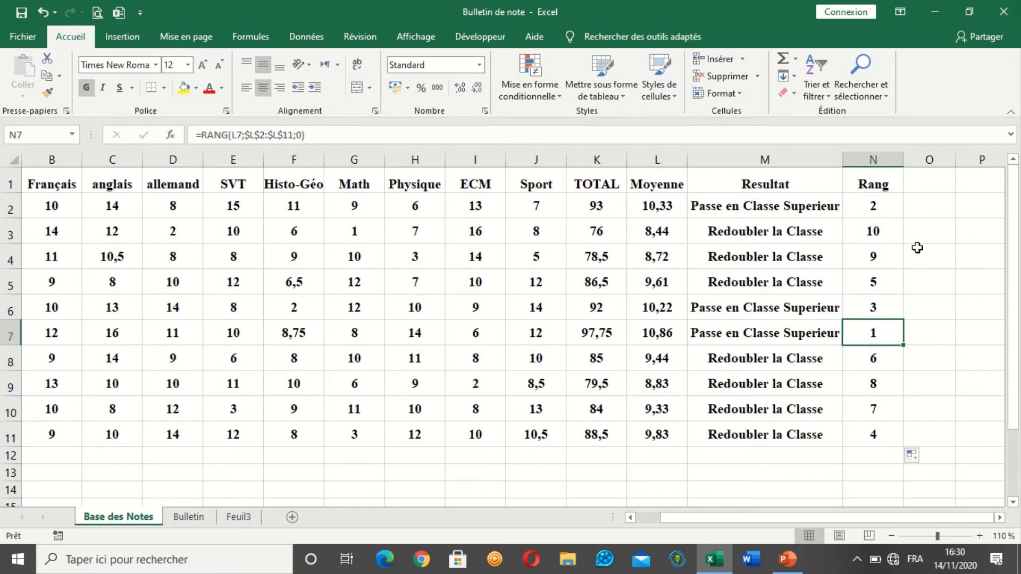
Step: Wrap the N2 rank formula in an SI function that tests whether RANG(L2;$L$2:$L$11;0) equals 1
click(887, 205)
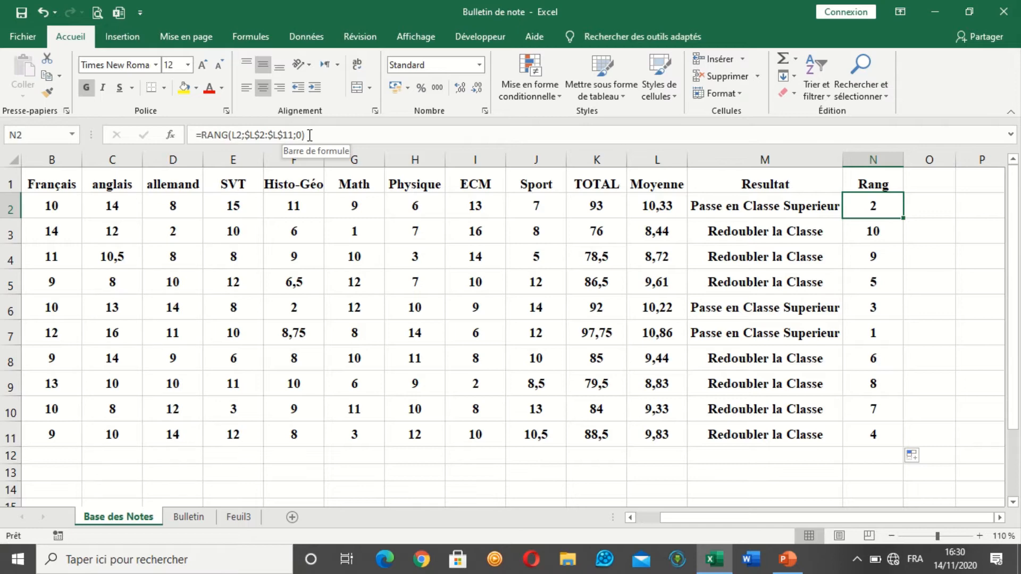
click(201, 135)
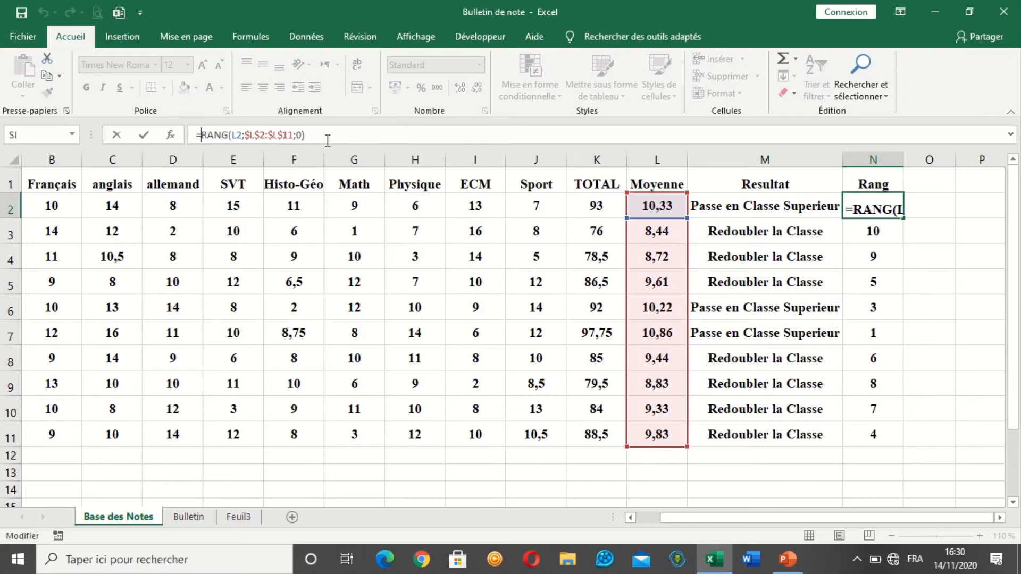
click(203, 137)
text(si)
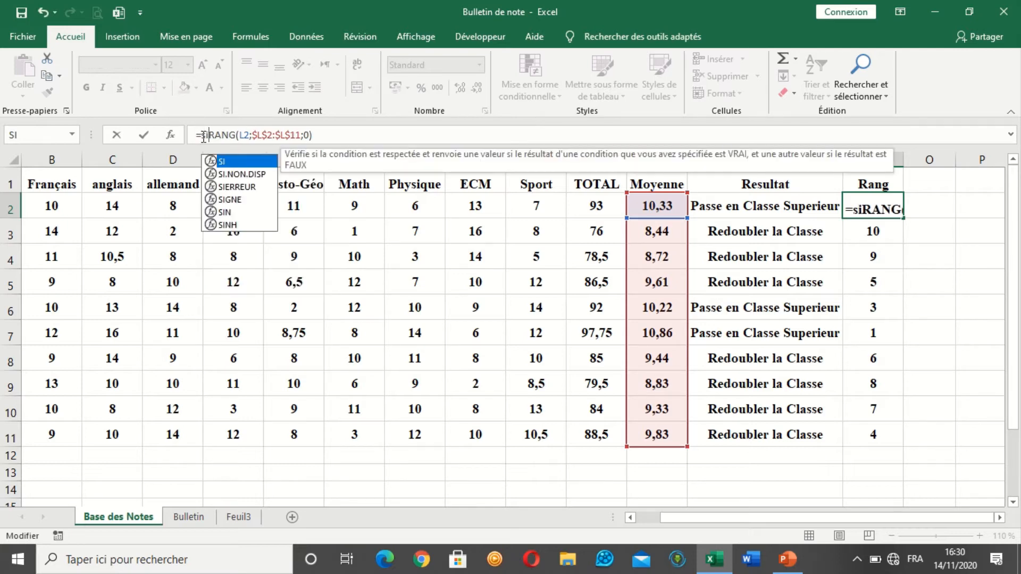
double_click(234, 164)
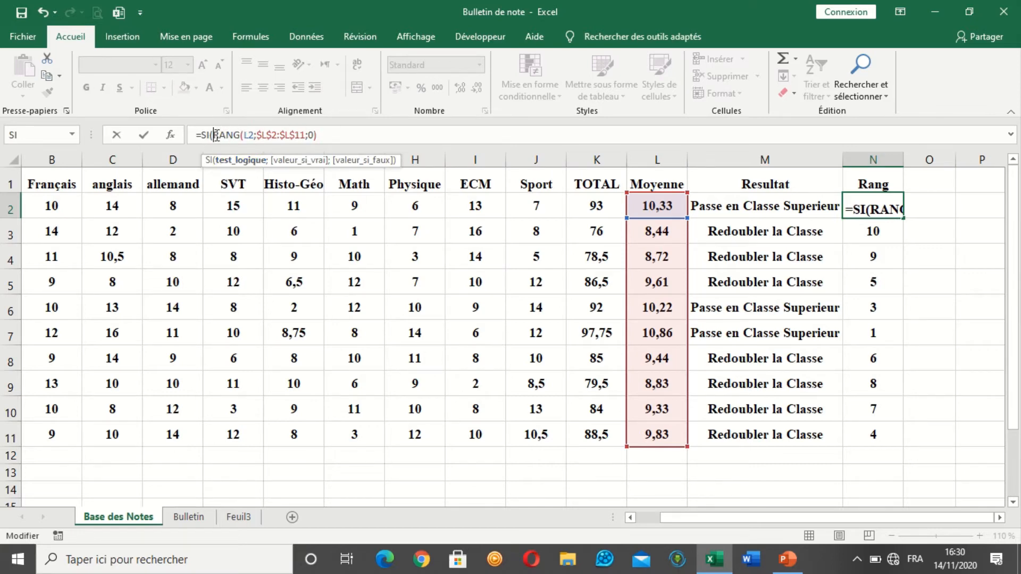
click(329, 137)
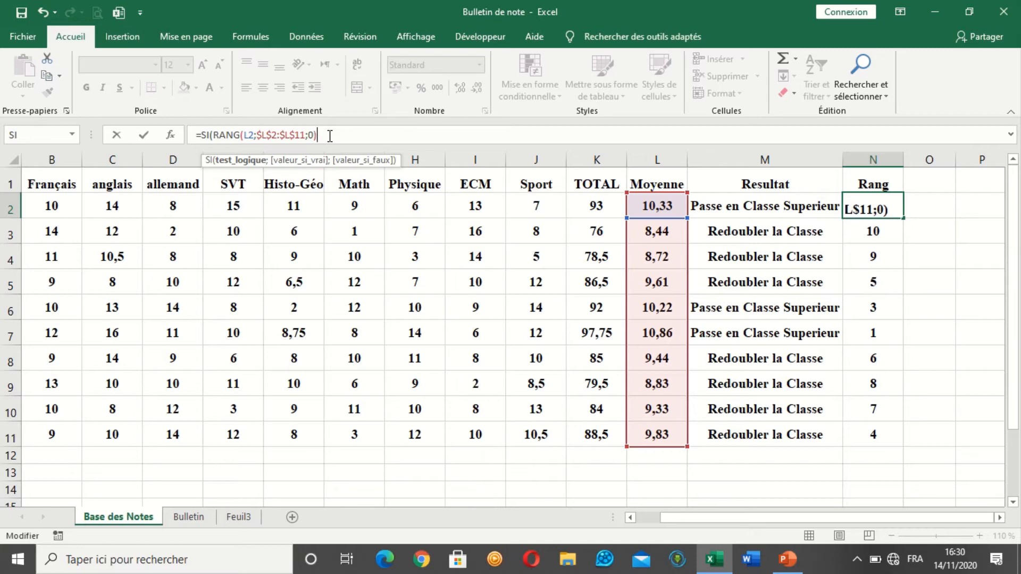
text(=)
text(&)
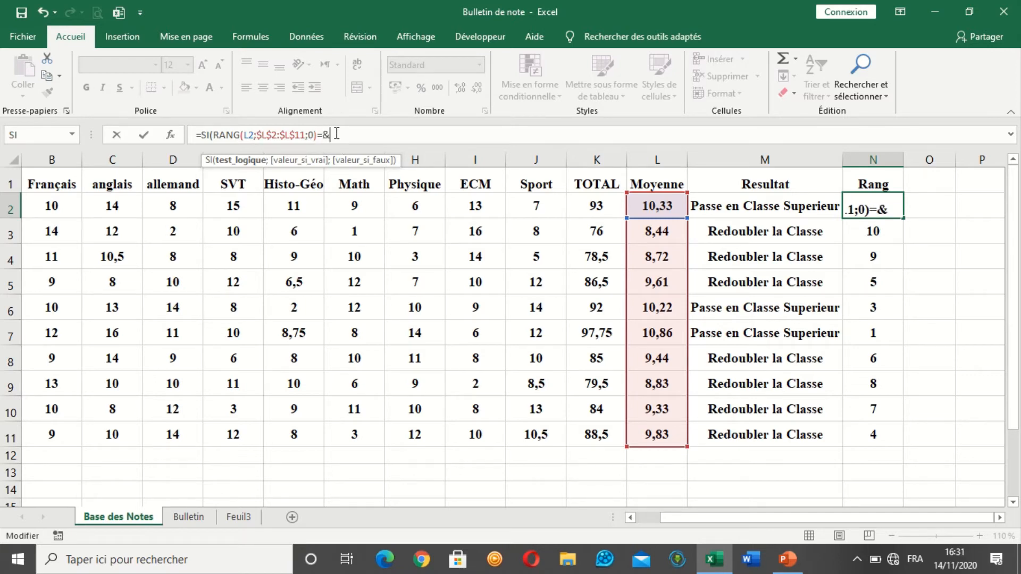
key(BackSpace)
text(1;)
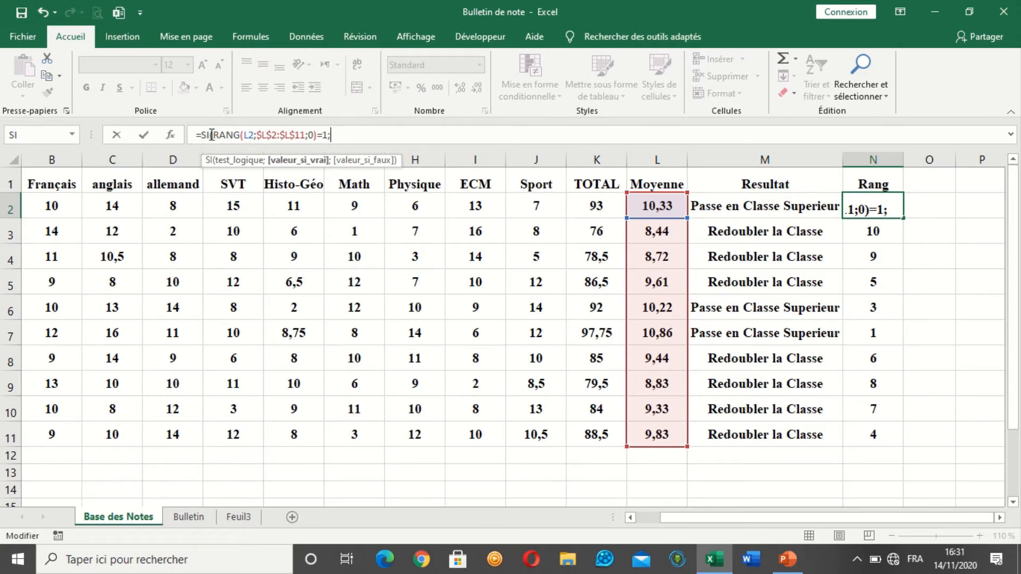
Step: Set the SI function's true value to a copy of RANG(L2;$L$2:$L$11;0) joined with the suffix "er"
drag(213, 135, 307, 135)
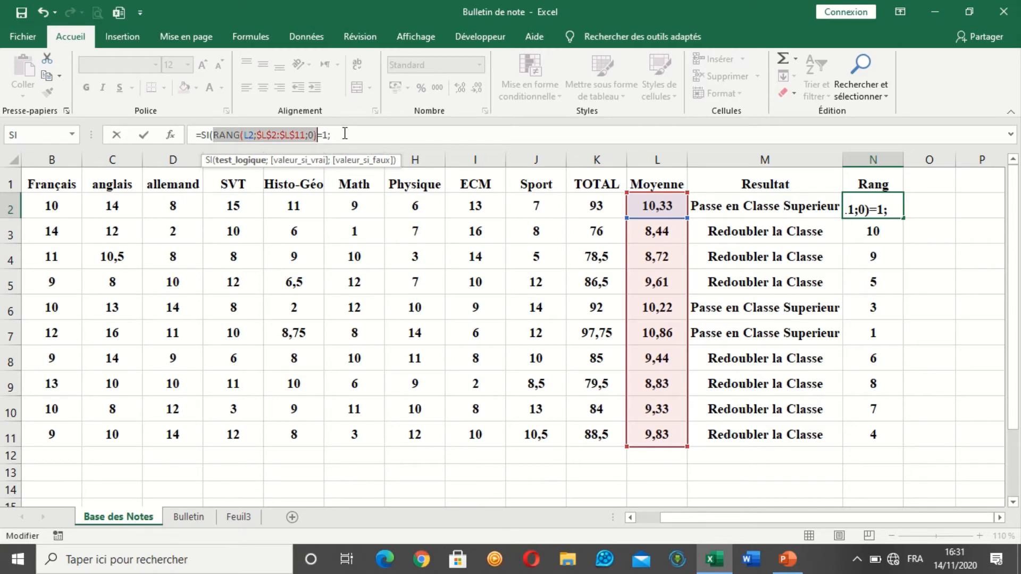
key(ctrl+c)
click(343, 134)
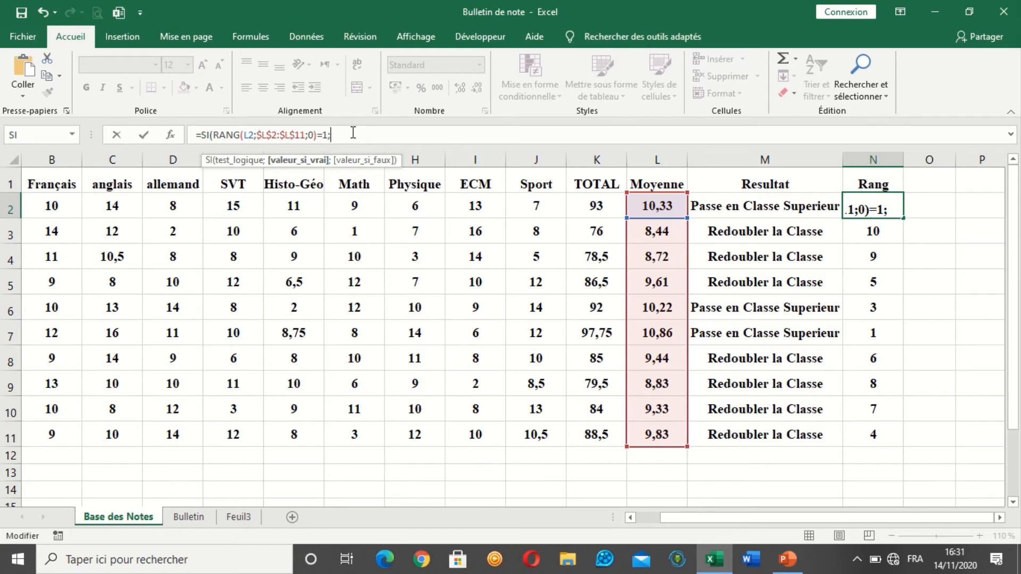
key(ctrl+v)
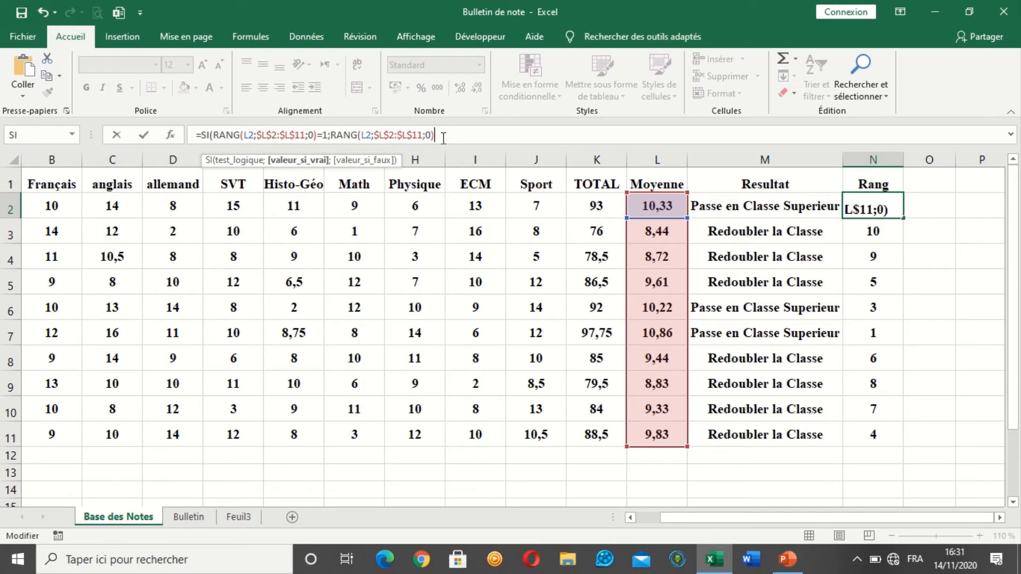
text(&)
text(")
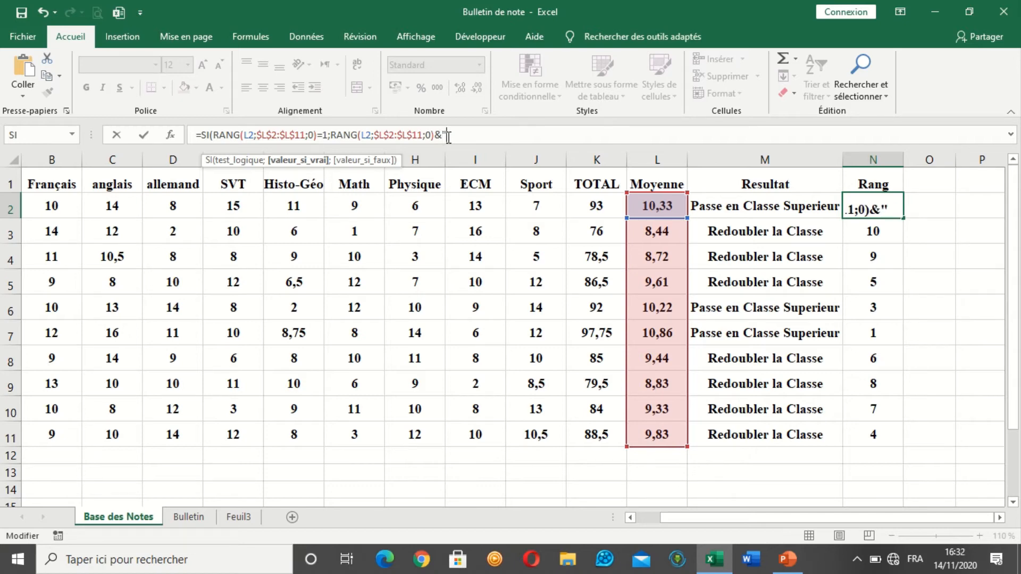
text(er")
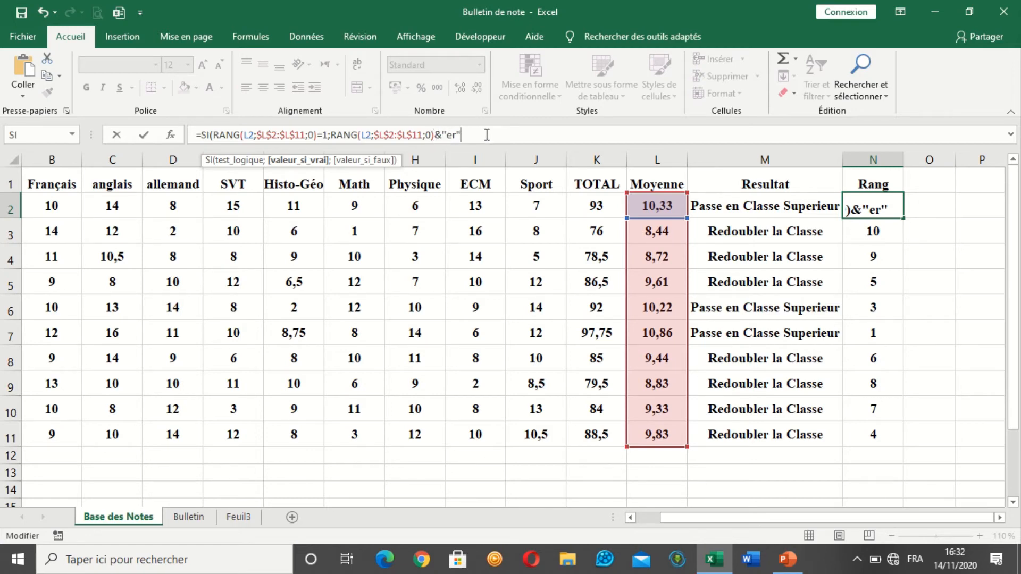
text(;)
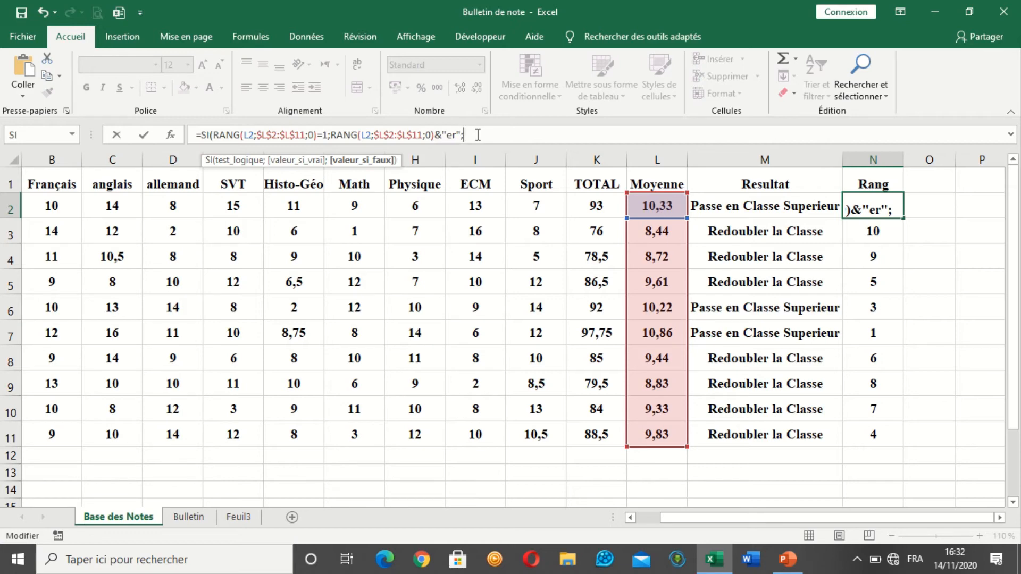
Step: Set the SI function's false value to RANG(L2;$L$2:$L$11;0)&"ème" and copy the completed formula down the Rang column to row 11
key(ctrl+v)
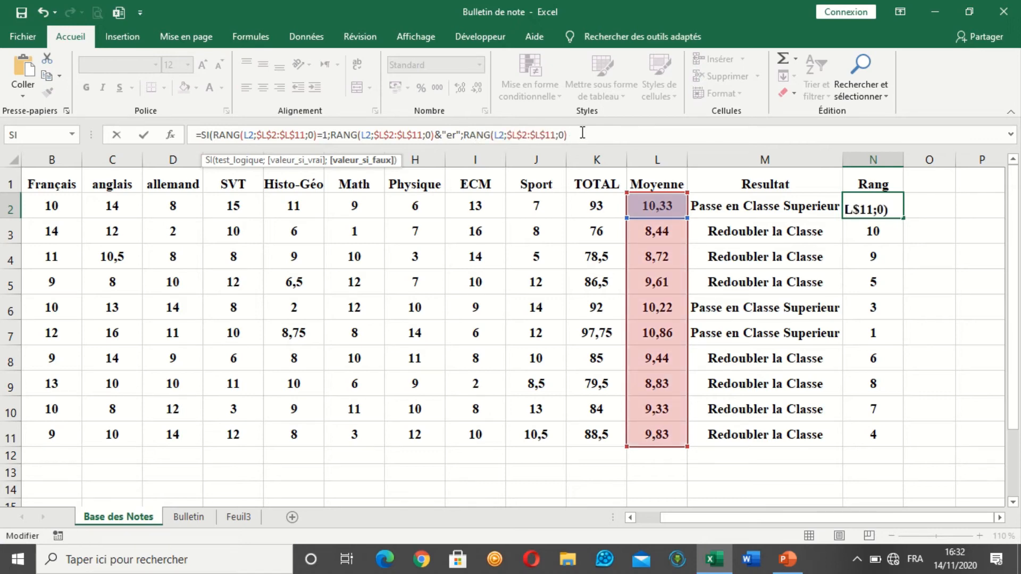
text(&"ème")
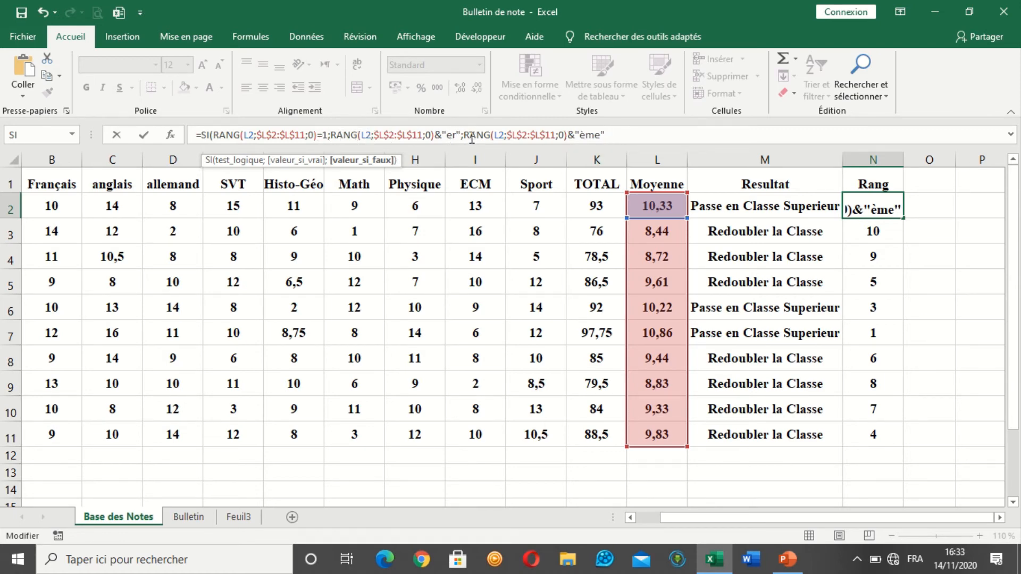
drag(463, 136, 616, 138)
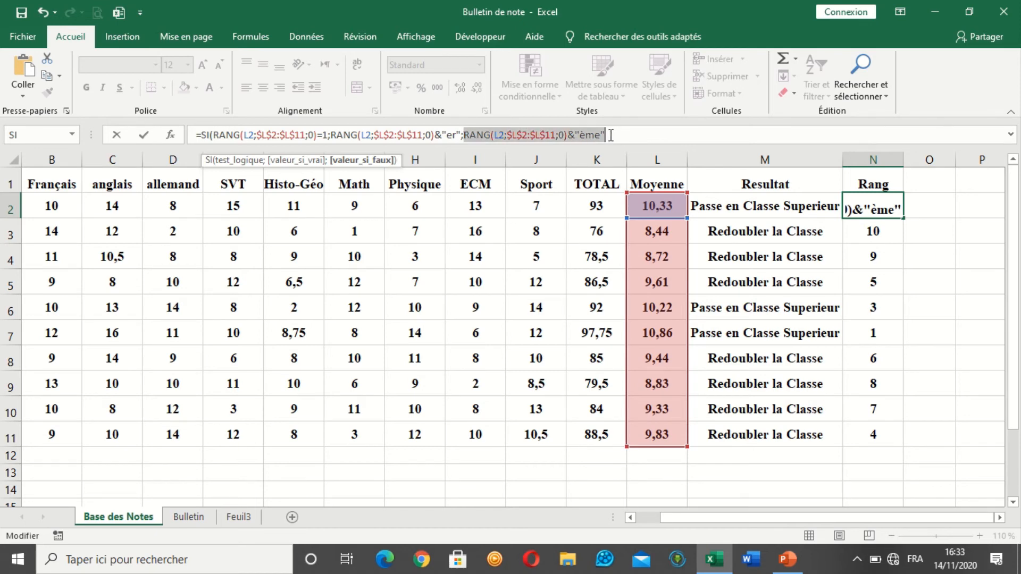
click(610, 135)
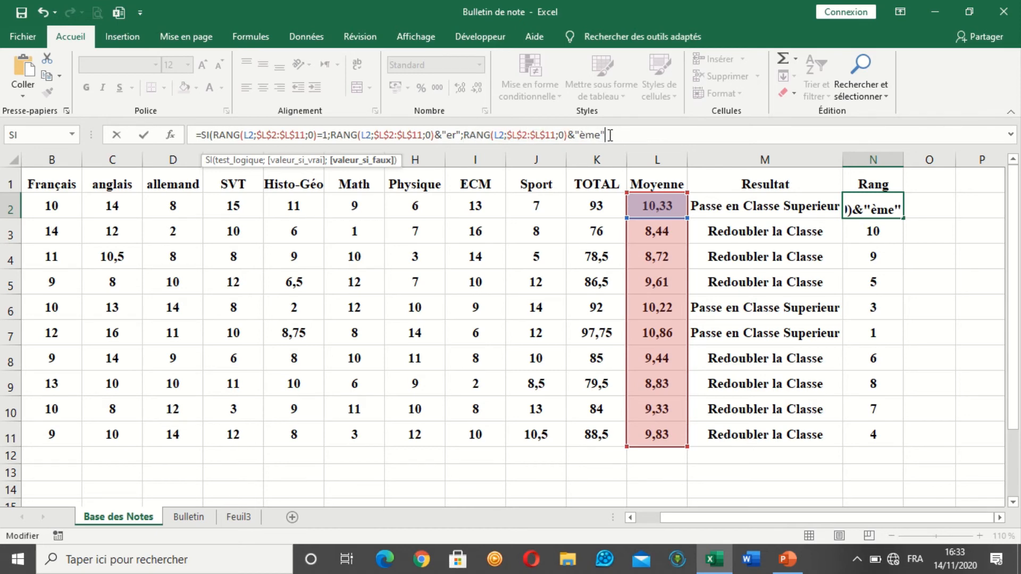
text(à)
key(BackSpace)
text())
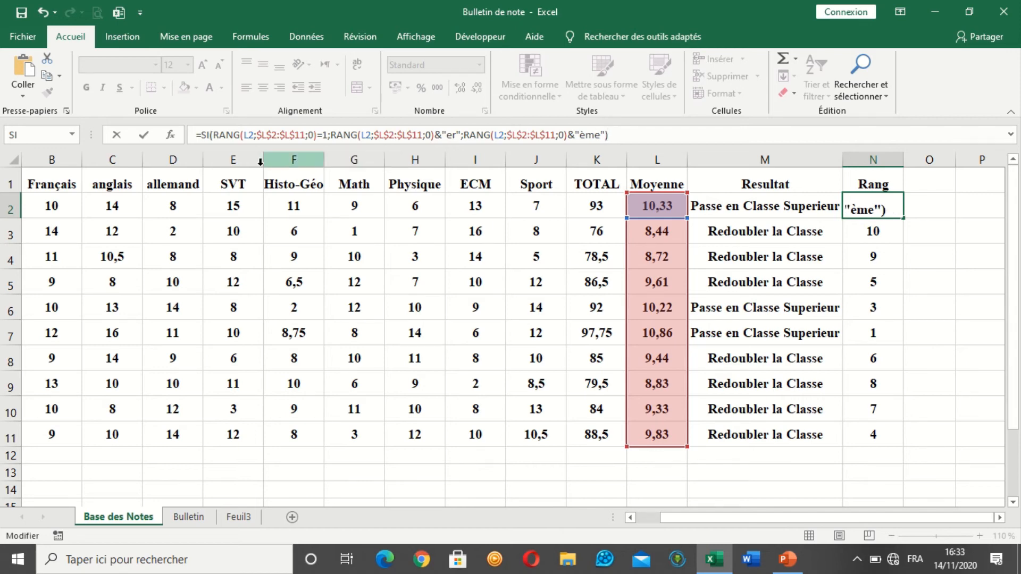
click(144, 138)
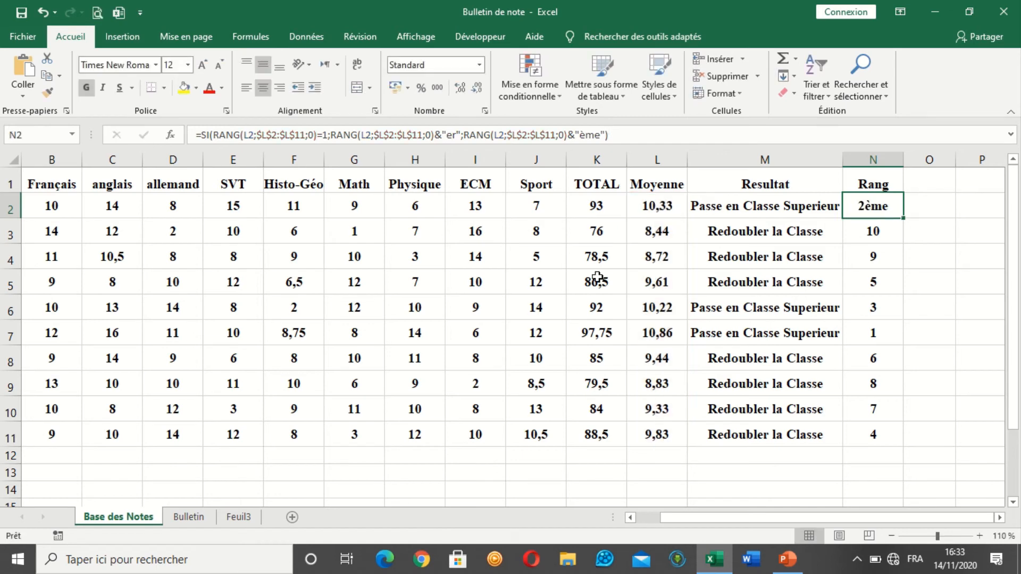
double_click(903, 218)
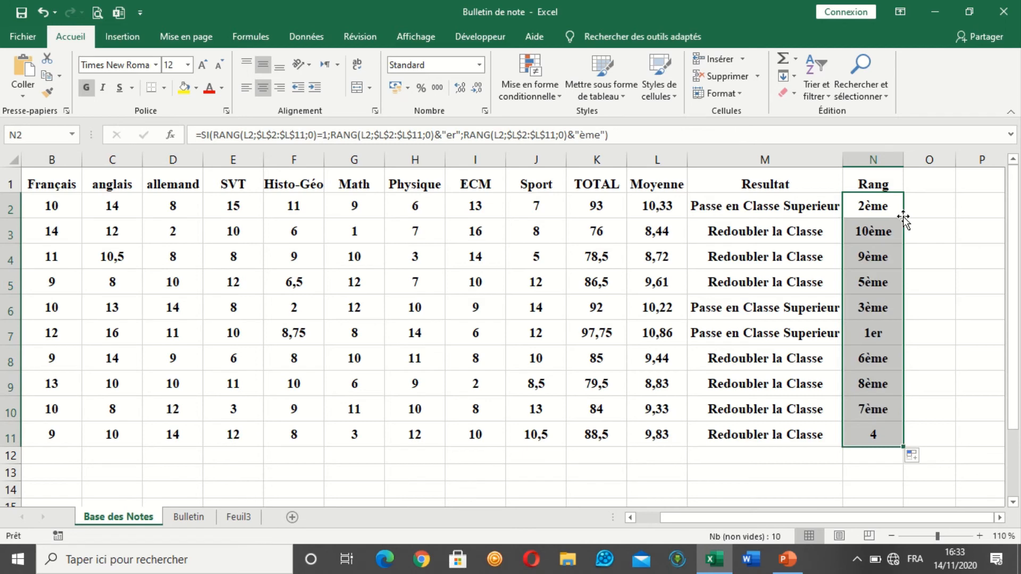
Step: Check the copied SI rank formulas and their suffixes cell by cell in the Rang column
click(878, 231)
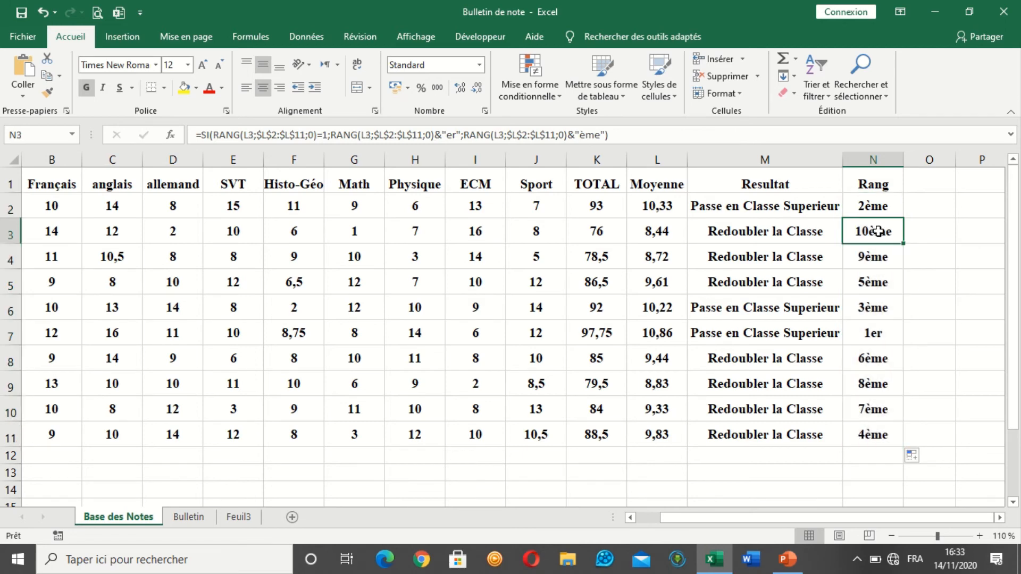
click(878, 258)
click(882, 234)
click(881, 335)
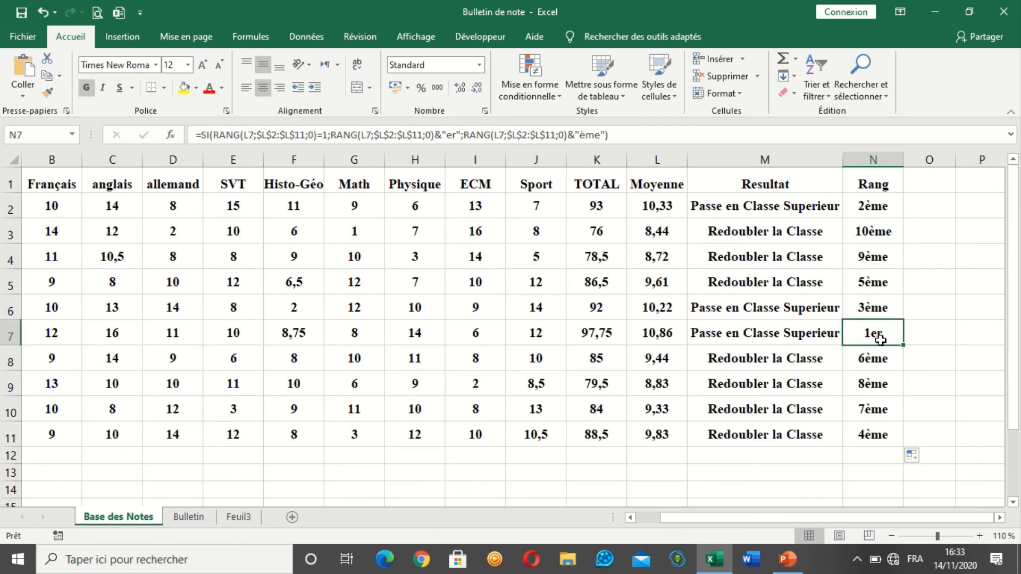
click(878, 361)
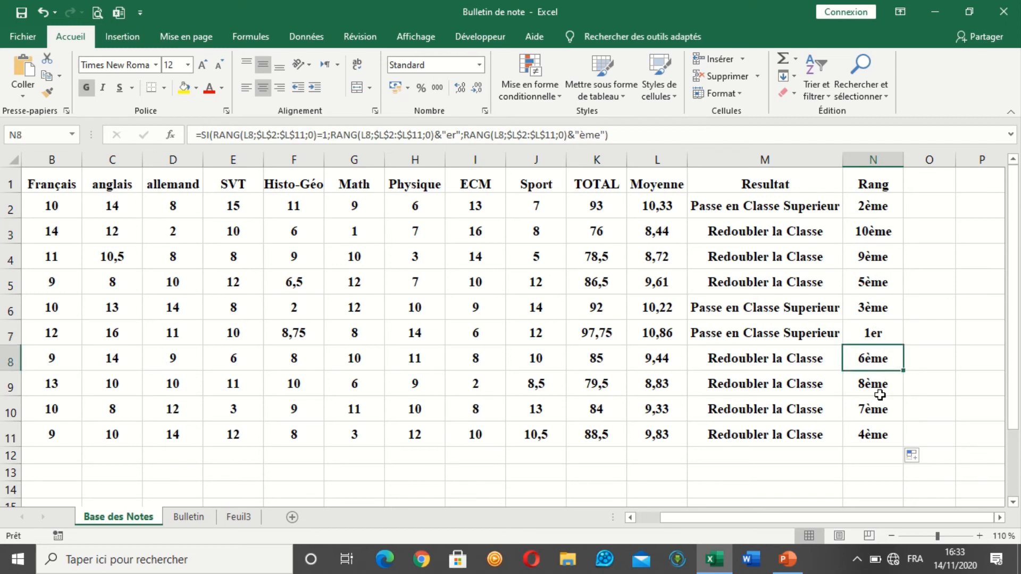
click(881, 393)
click(883, 413)
click(881, 438)
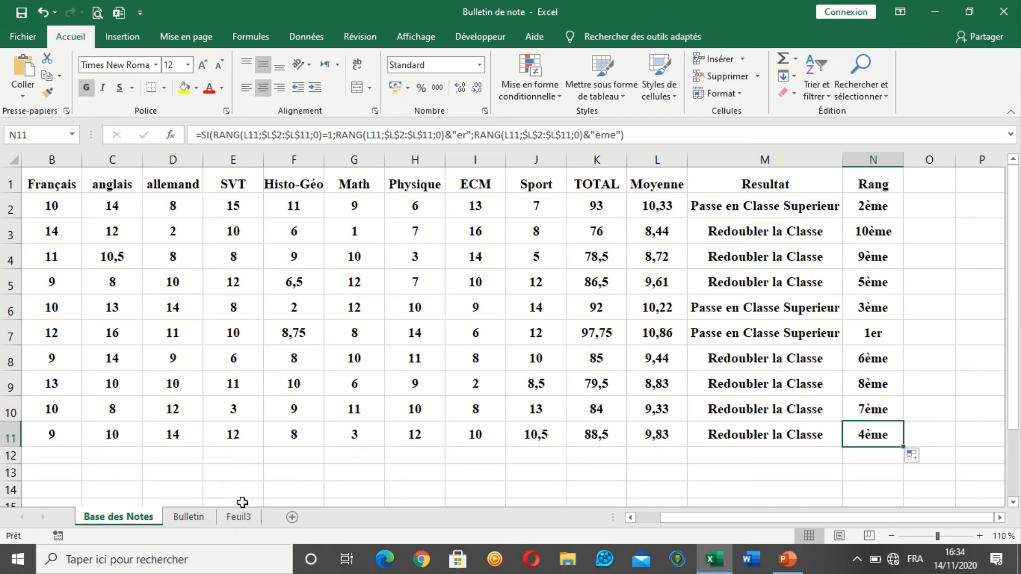
Step: Name the whole grades table, A1:N11 on the Base des Notes sheet, TABLEAUBASE
drag(702, 513, 649, 522)
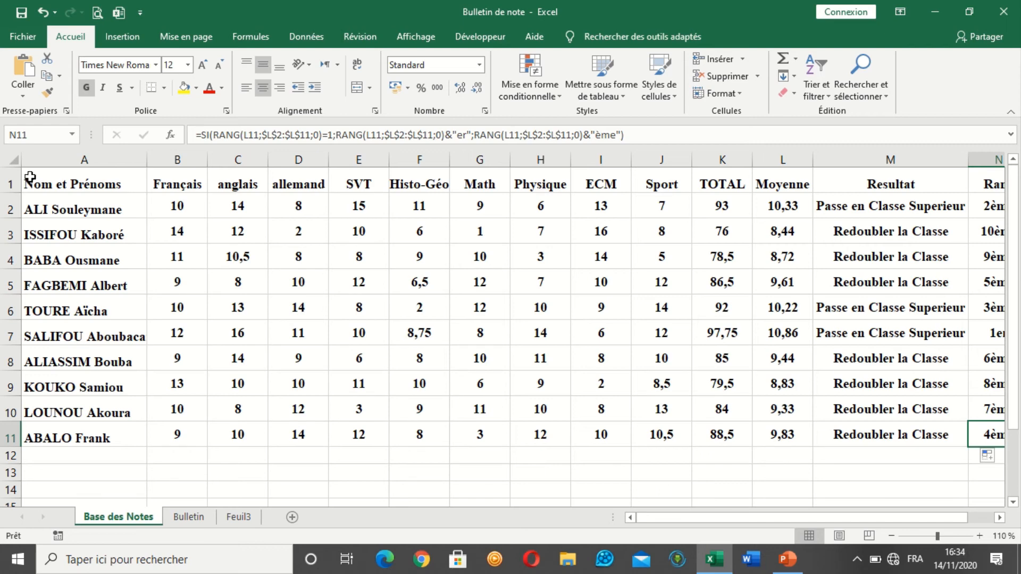
drag(29, 177, 848, 433)
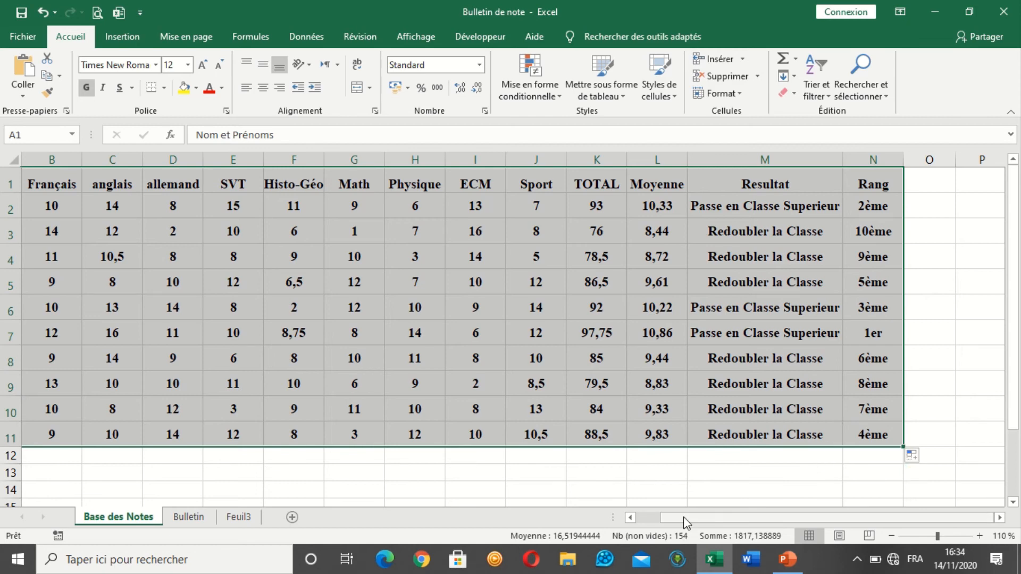
drag(683, 518, 656, 519)
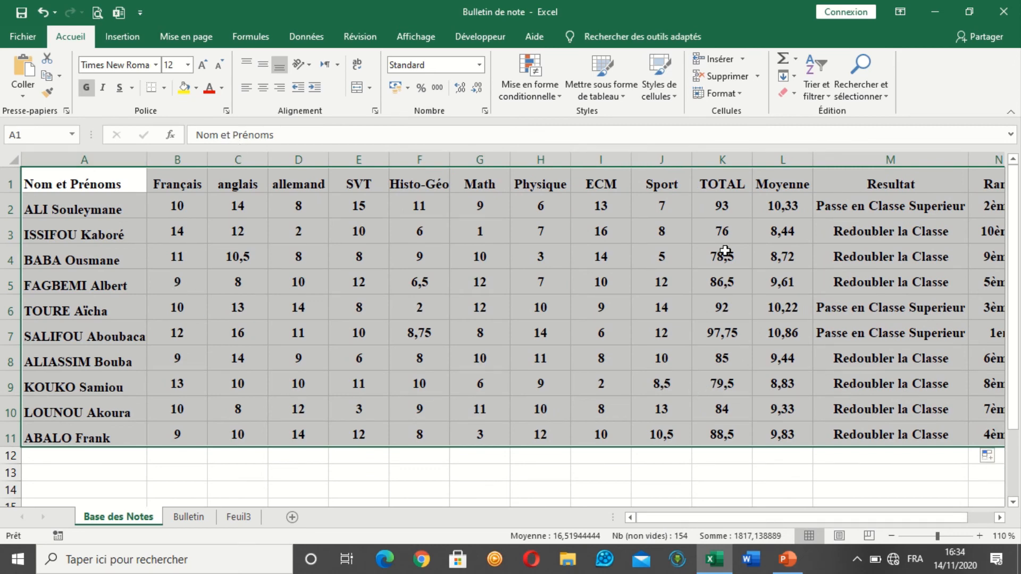
click(24, 134)
text(TABLEAUB)
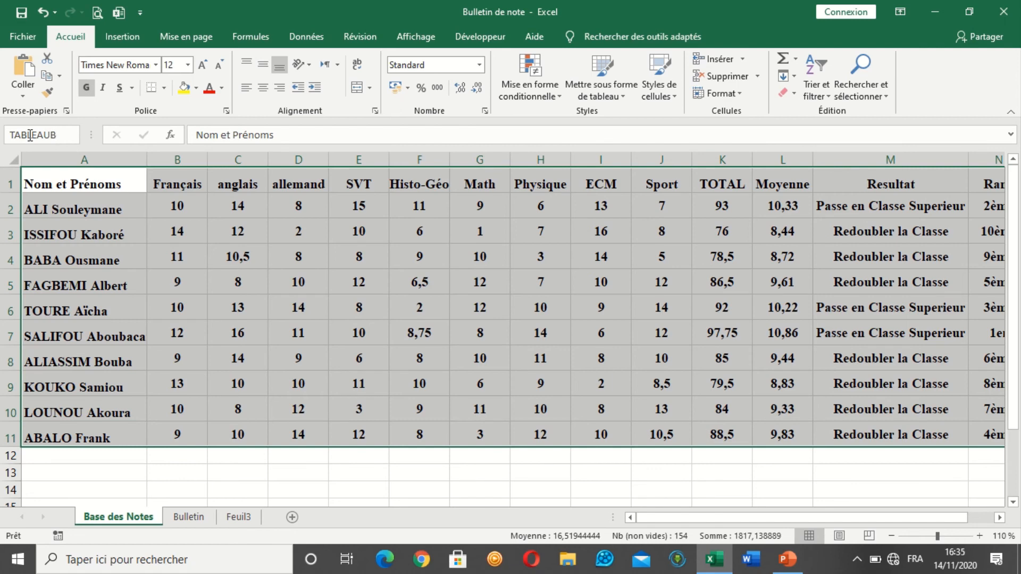
text(ASE)
key(Return)
Step: Select the table through its defined name TABLEAUBASE to verify the range it covers
click(37, 135)
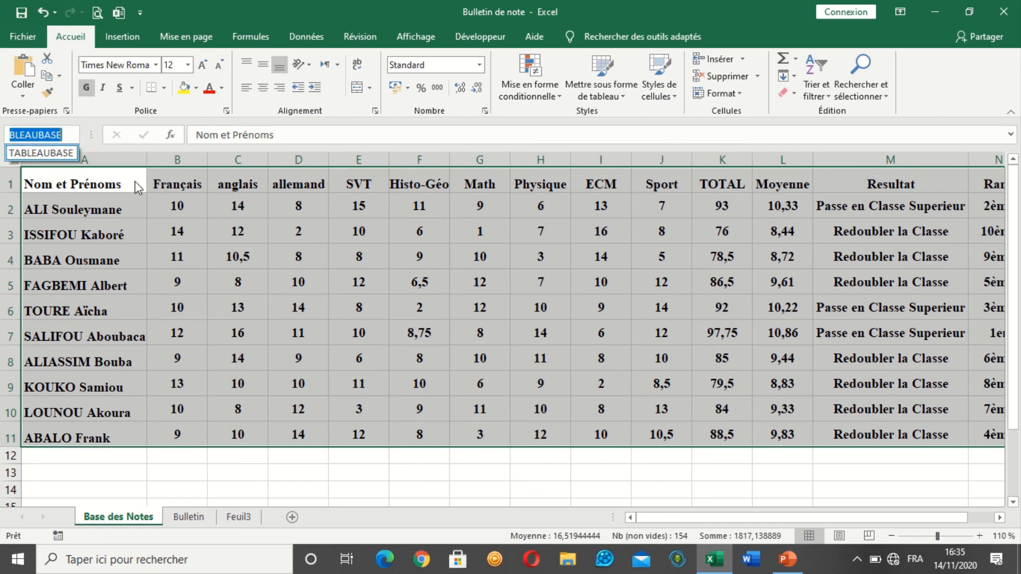
click(135, 229)
click(72, 135)
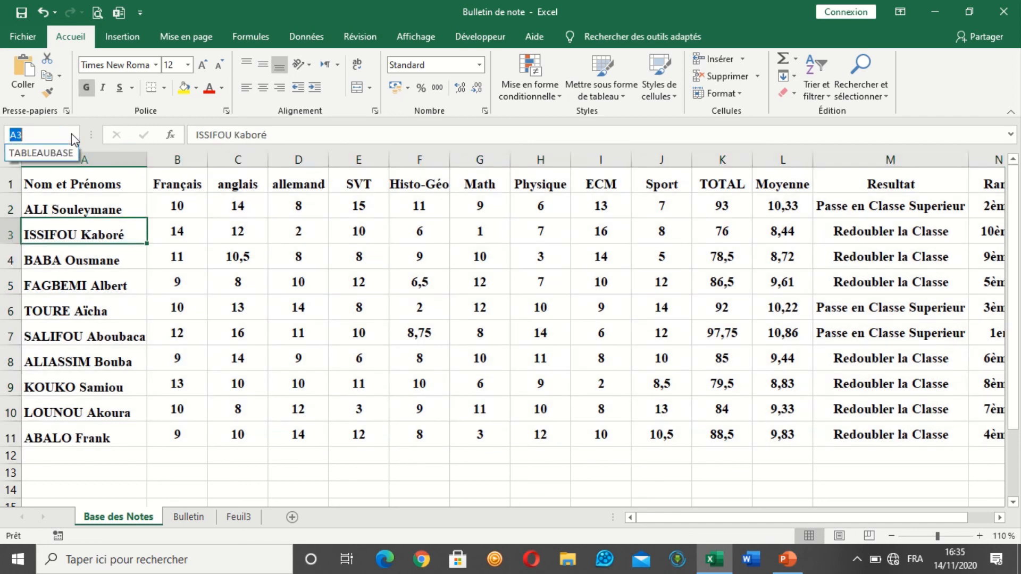
click(51, 156)
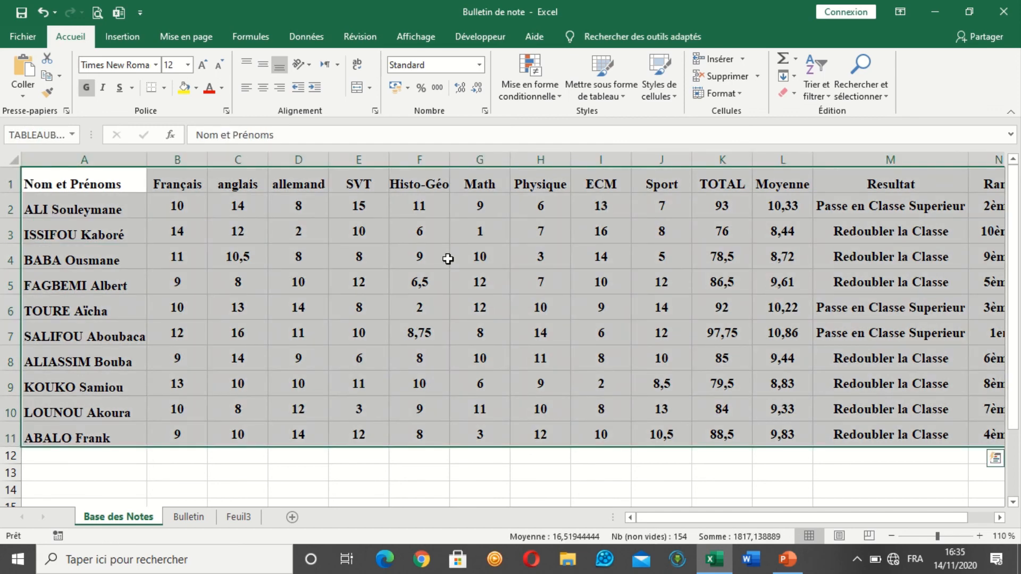
click(73, 134)
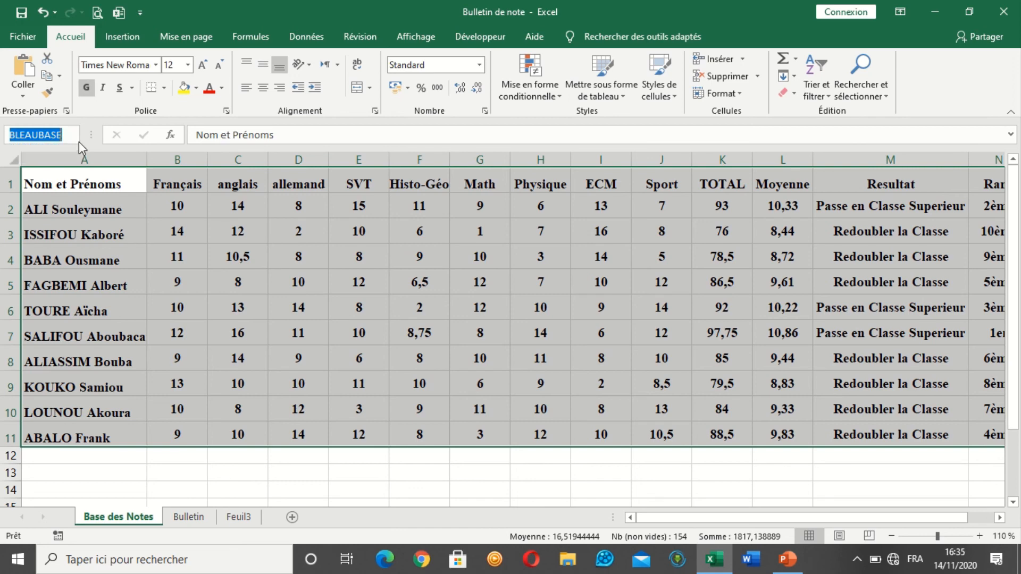
click(127, 209)
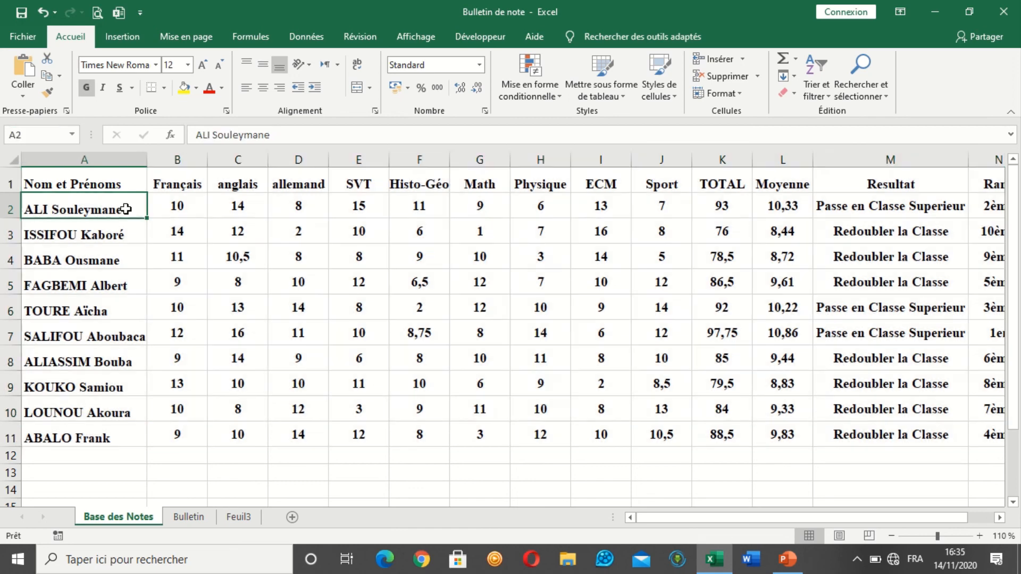
Step: Select only A1:H11 and check it against the workbook's defined names, leaving the names as they are
click(48, 175)
drag(173, 192, 558, 432)
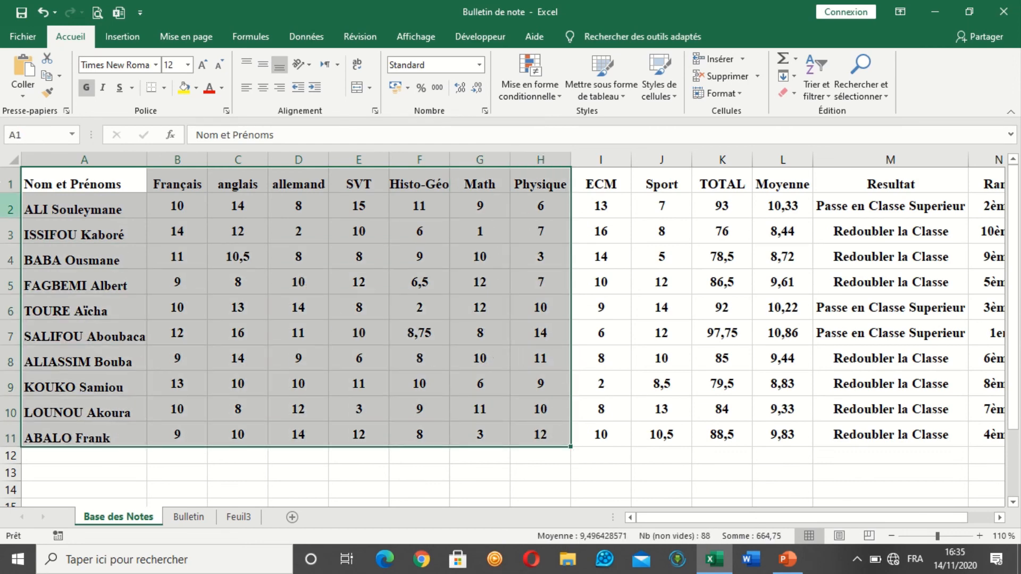
click(71, 135)
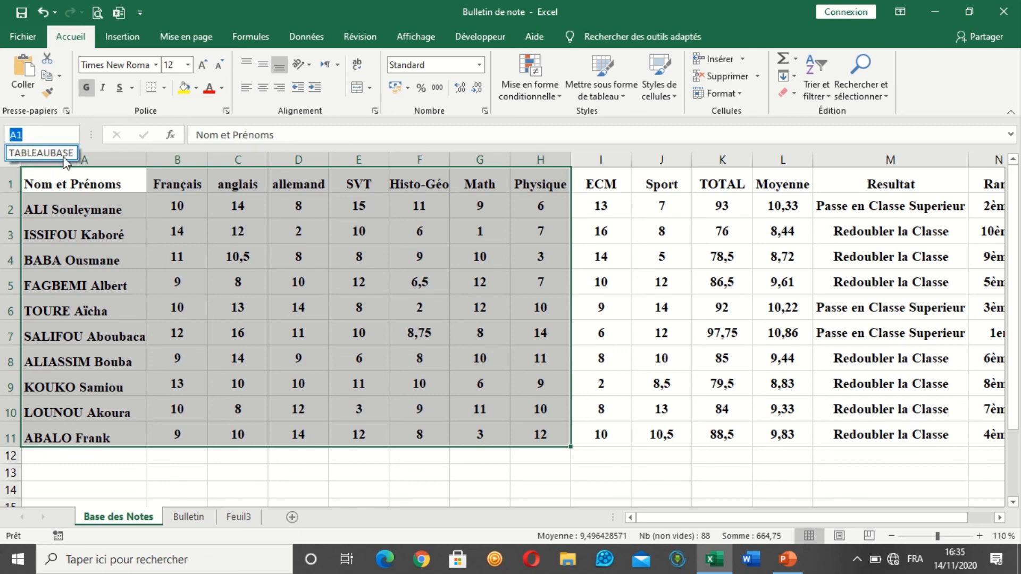
click(614, 297)
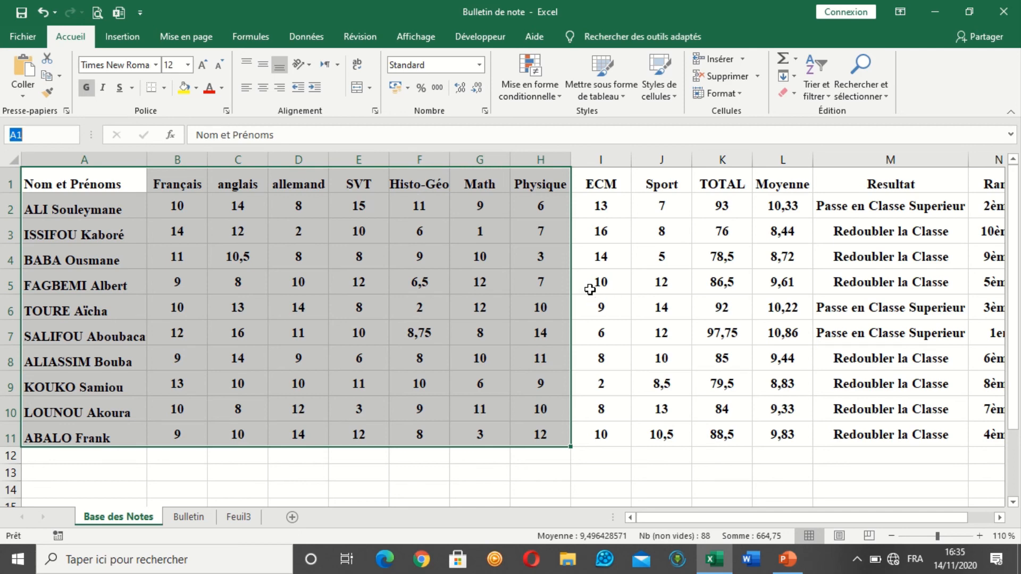
click(590, 289)
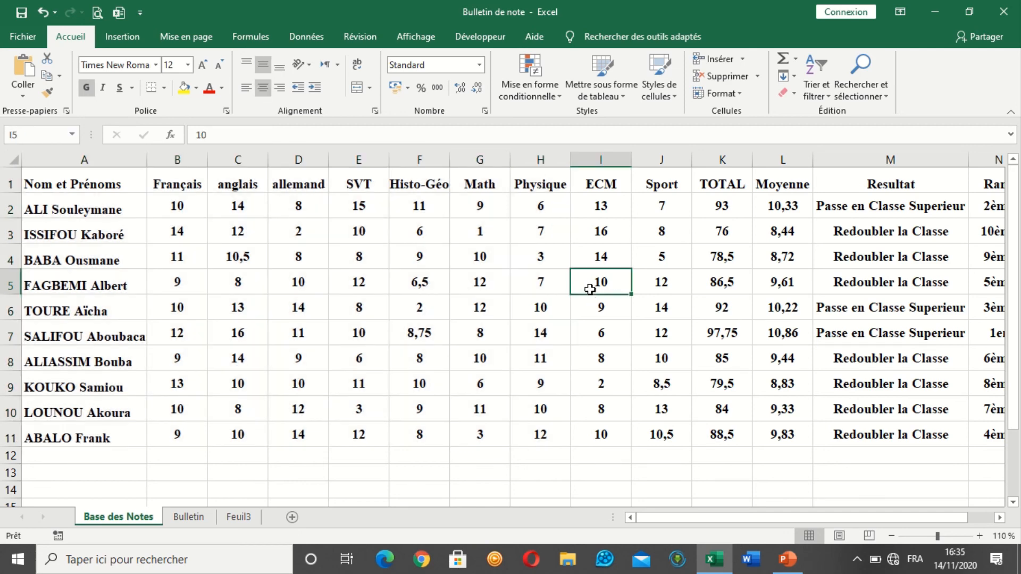
drag(745, 518, 807, 516)
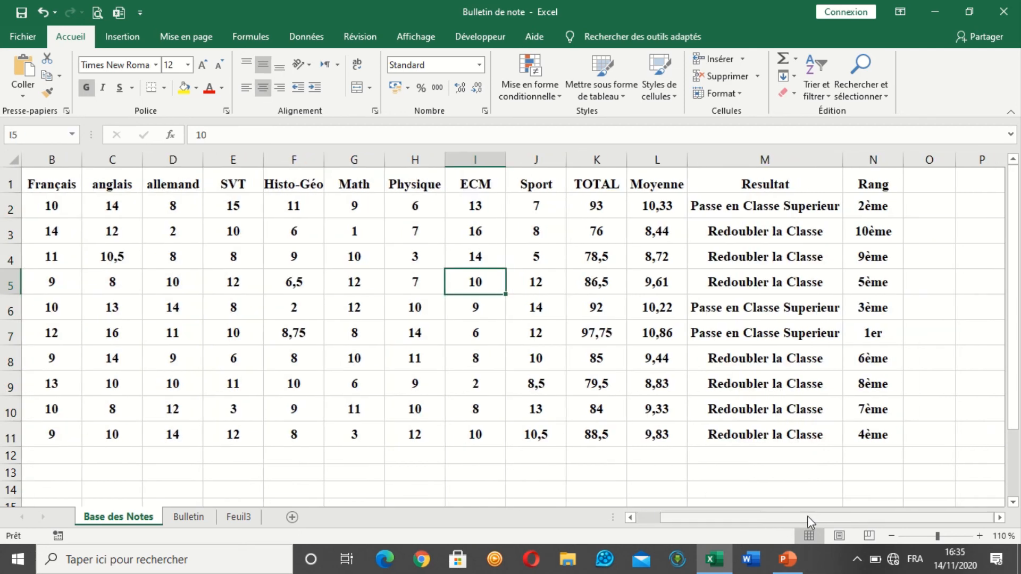
Step: Open the Bulletin sheet and examine the layout of the report card template
click(184, 519)
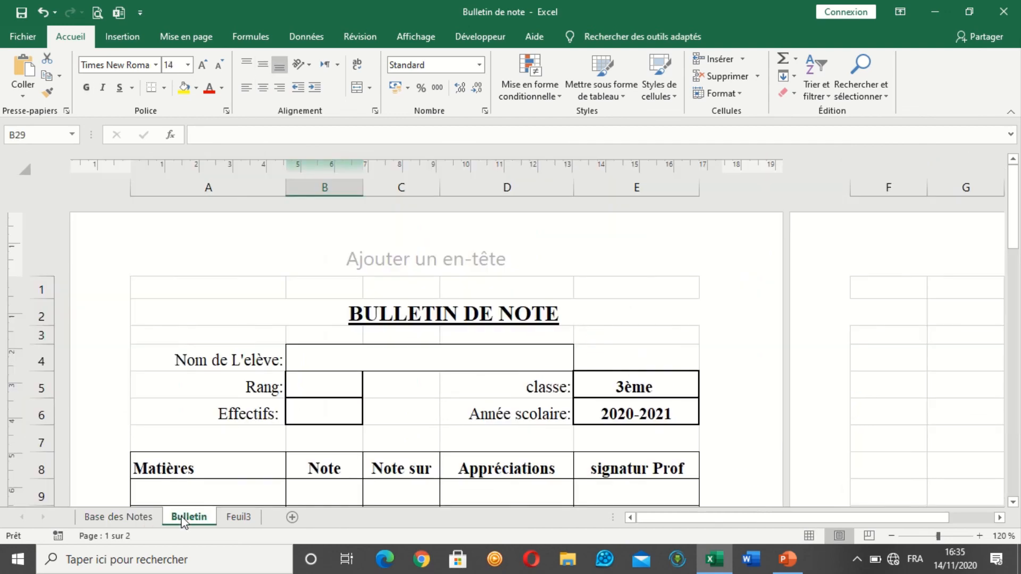
scroll(480, 390, down, 6)
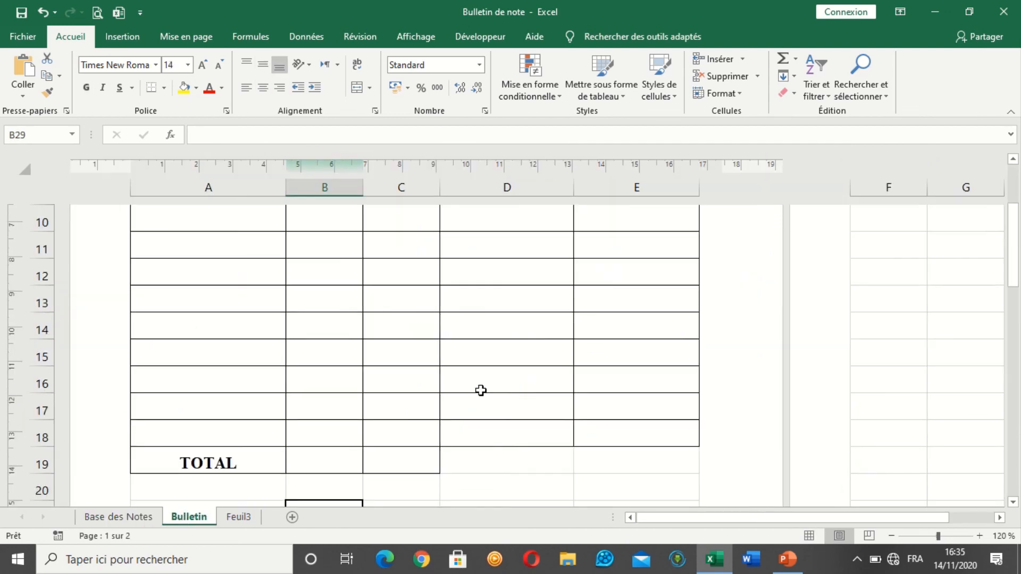
scroll(480, 389, up, 4)
scroll(481, 390, up, 1)
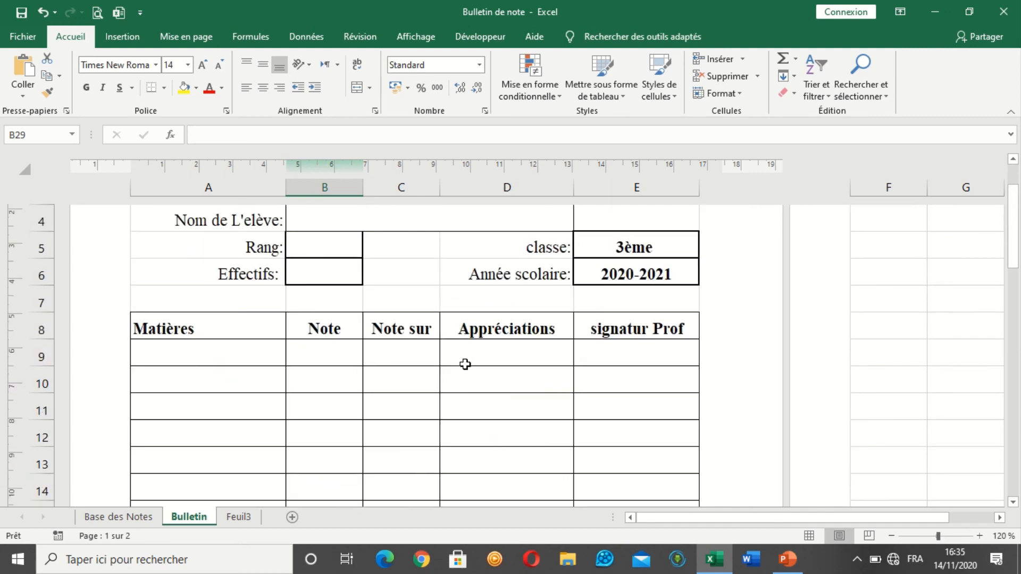
scroll(465, 365, down, 4)
scroll(468, 367, up, 5)
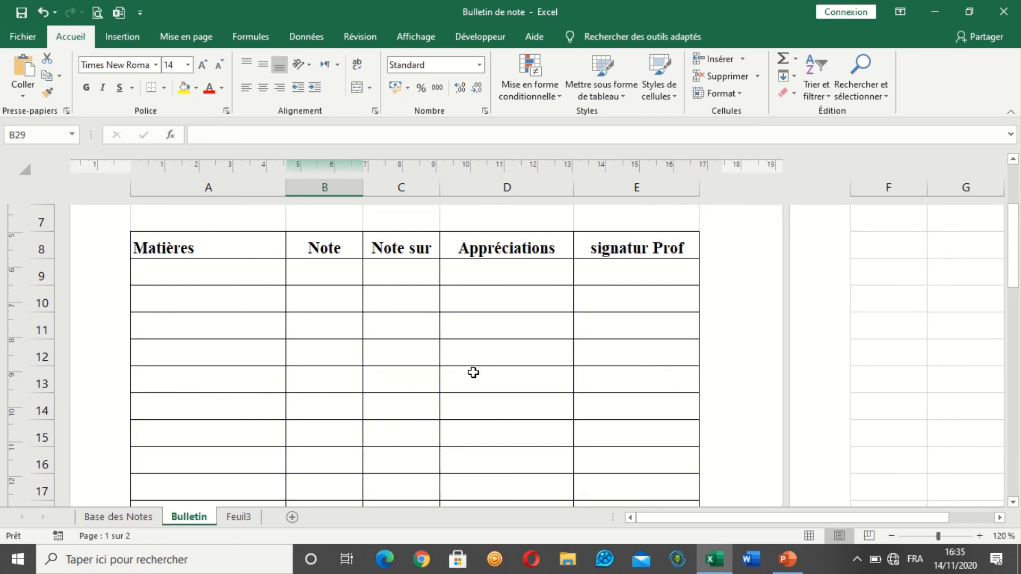